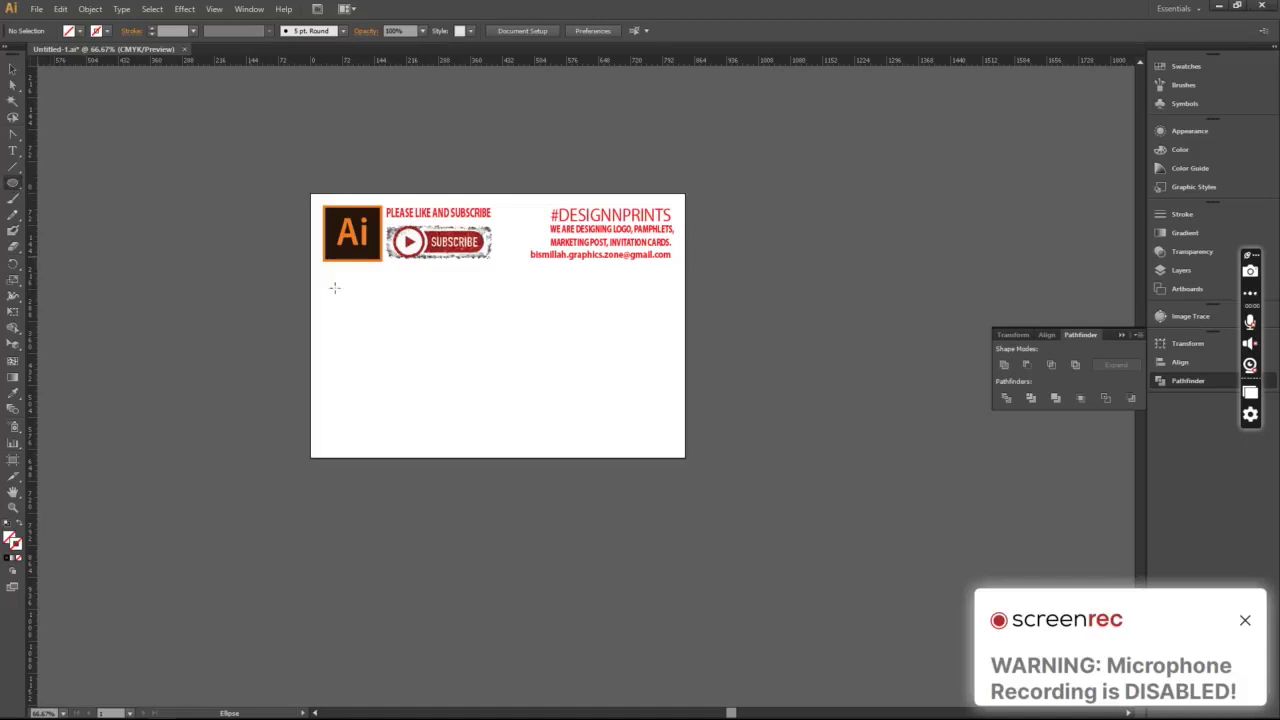
Draw a circle with a 1 pt black stroke, Alt-drag an overlapping copy right, and select both
{"action": "left_click_drag", "start_coordinate": [403, 297], "coordinate": [494, 390]}
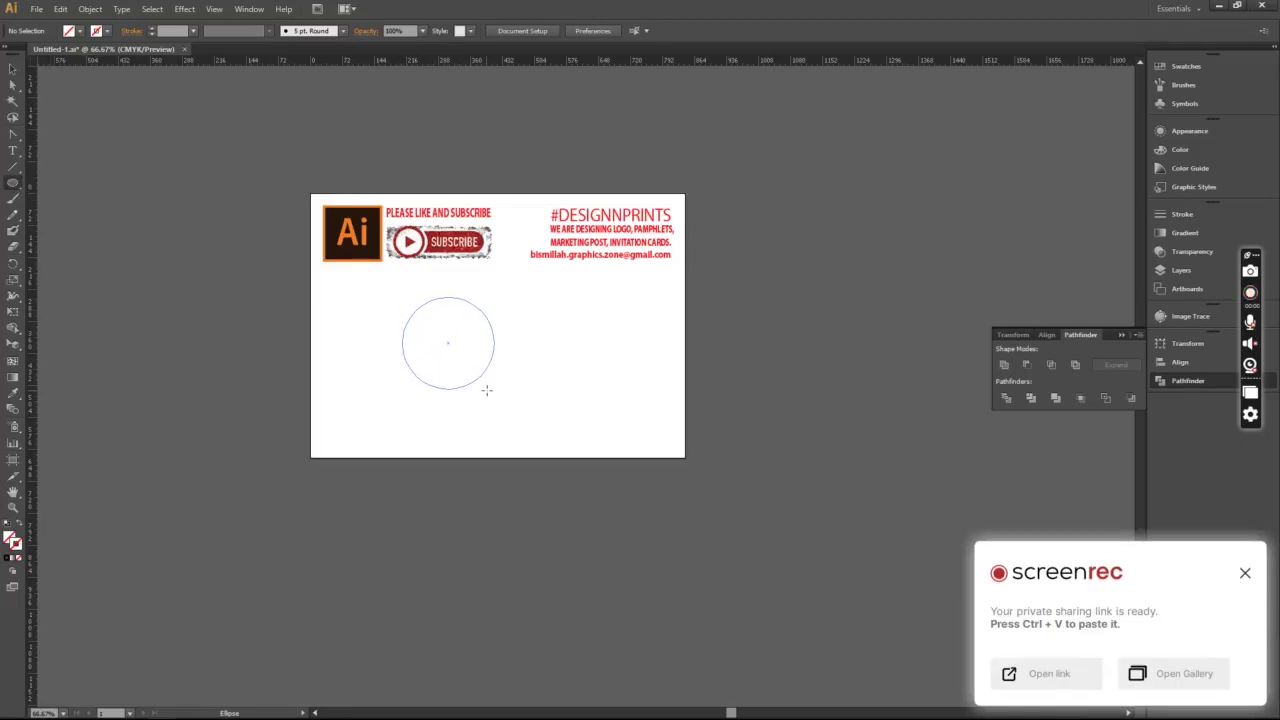
{"action": "left_click", "coordinate": [8, 557]}
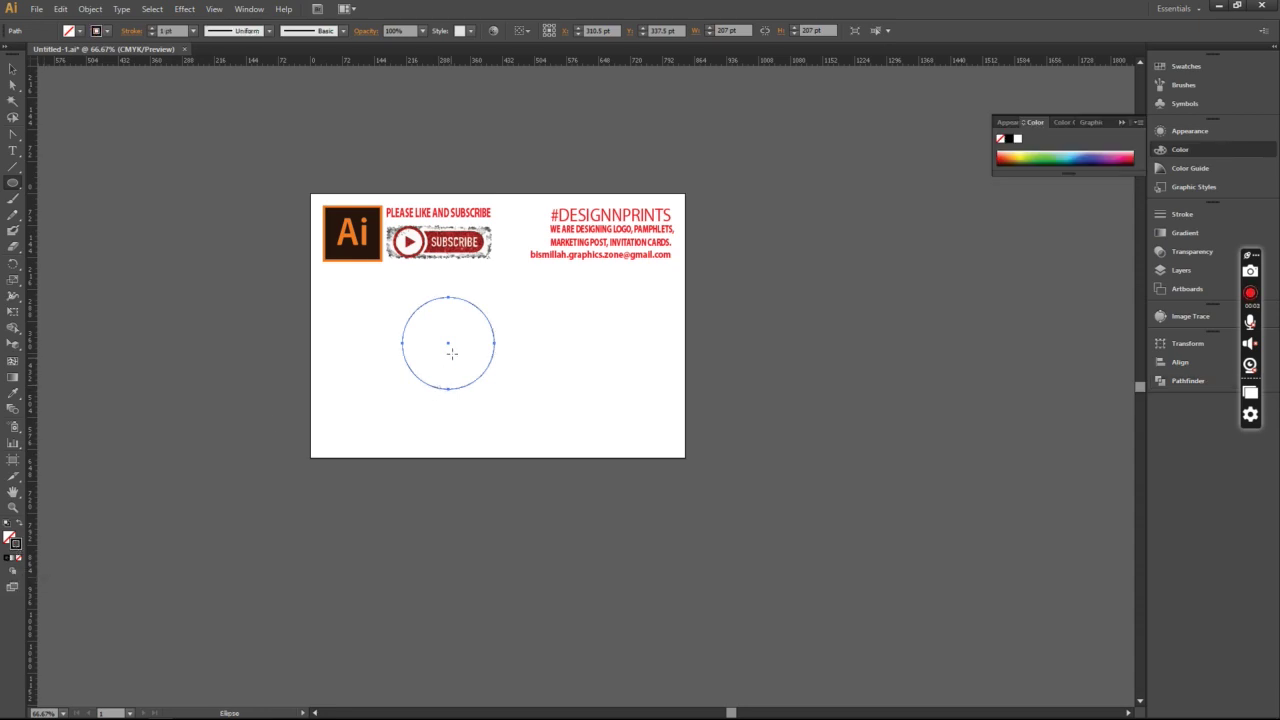
{"action": "key", "text": "alt"}
{"action": "left_click", "coordinate": [11, 68]}
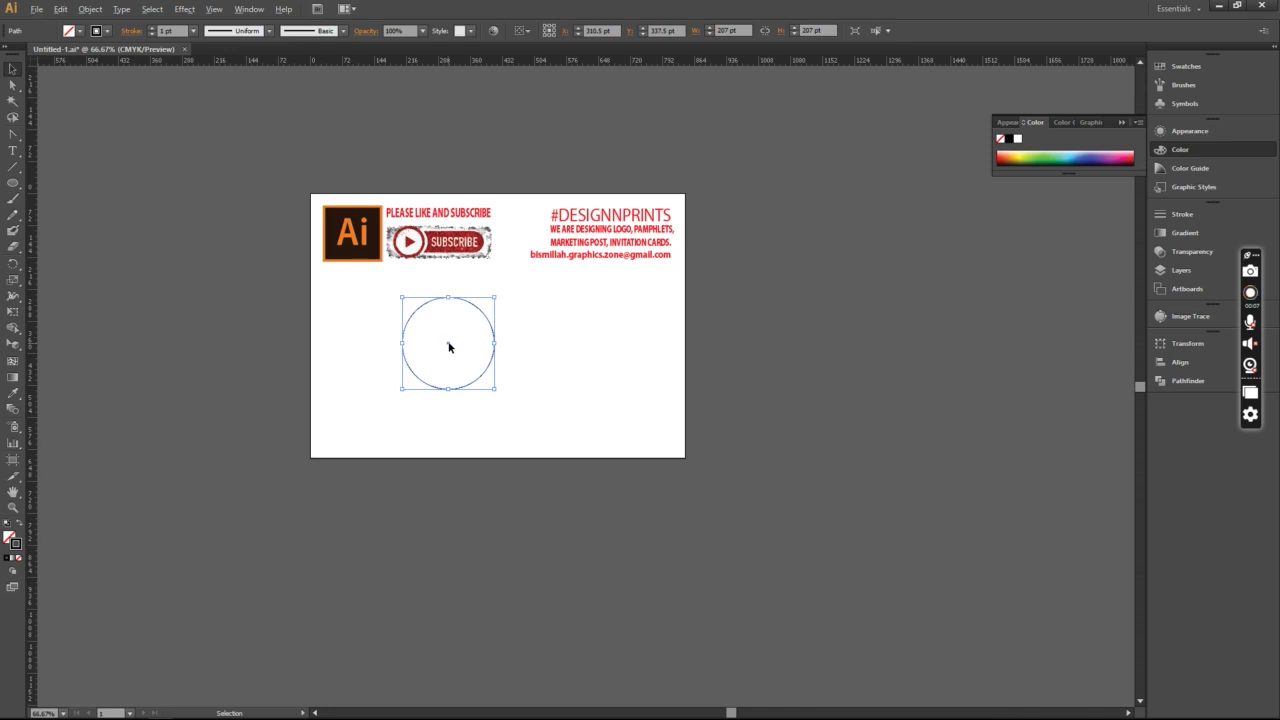
{"action": "left_click_drag", "start_coordinate": [448, 347], "coordinate": [498, 345]}
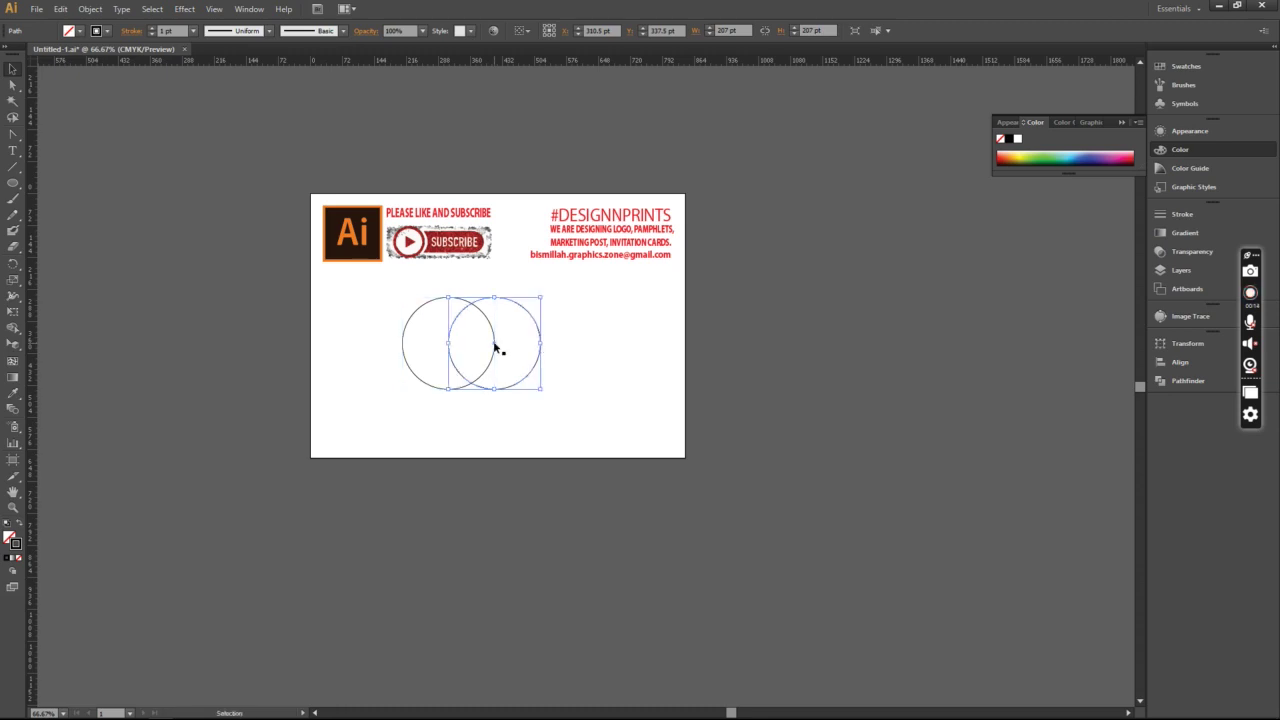
{"action": "left_click", "coordinate": [291, 318]}
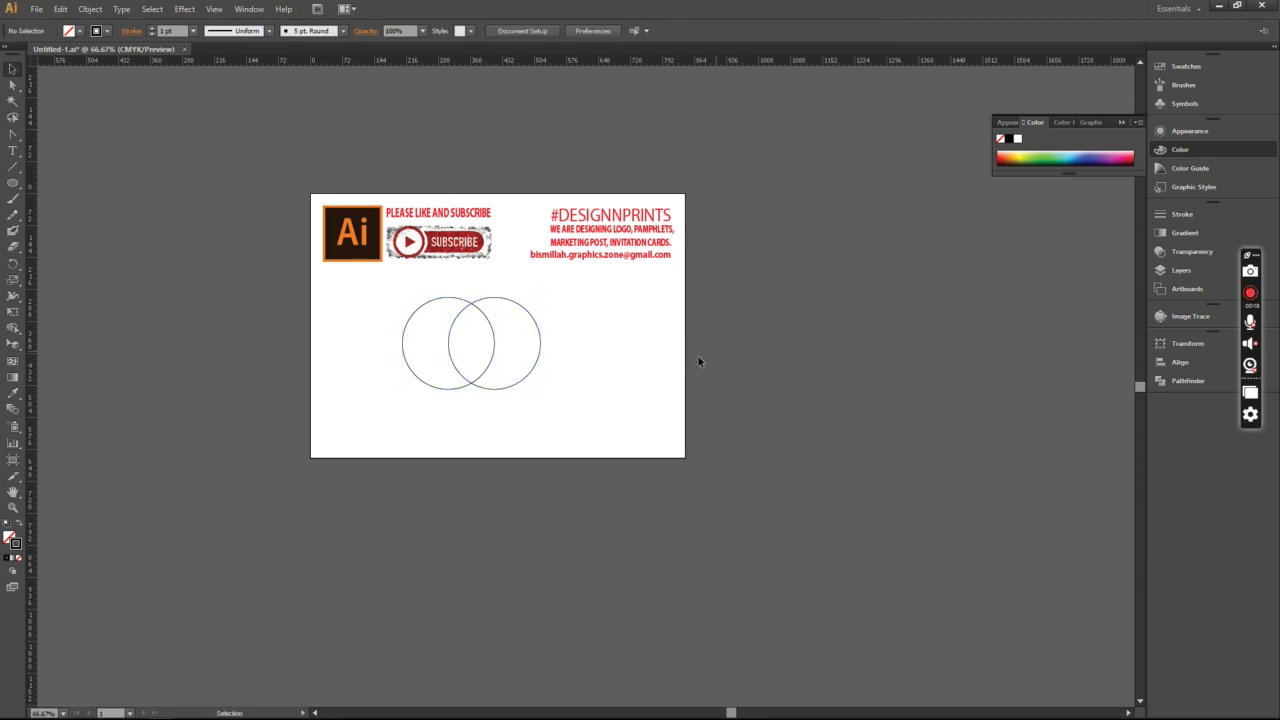
{"action": "left_click_drag", "start_coordinate": [660, 355], "coordinate": [300, 340]}
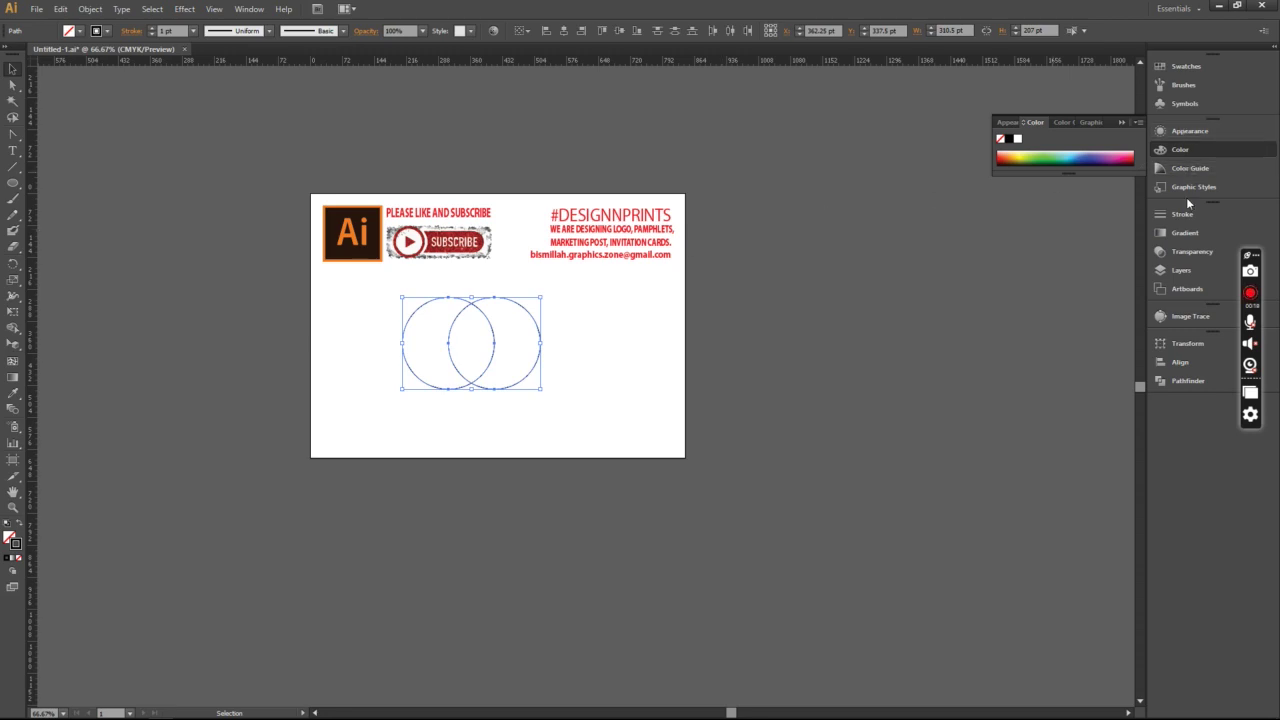
Apply Pathfinder Intersect to the two circles, leaving only their pointed overlap
{"action": "left_click", "coordinate": [1179, 386]}
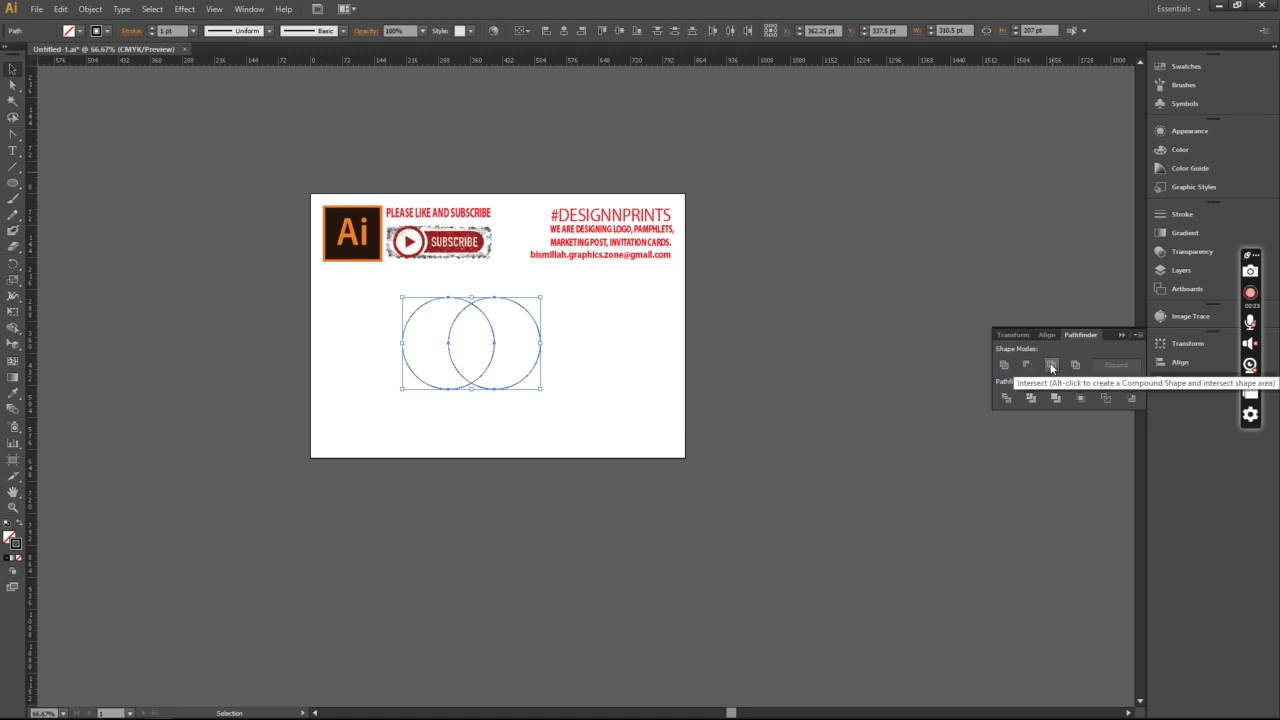
{"action": "left_click", "coordinate": [1051, 366]}
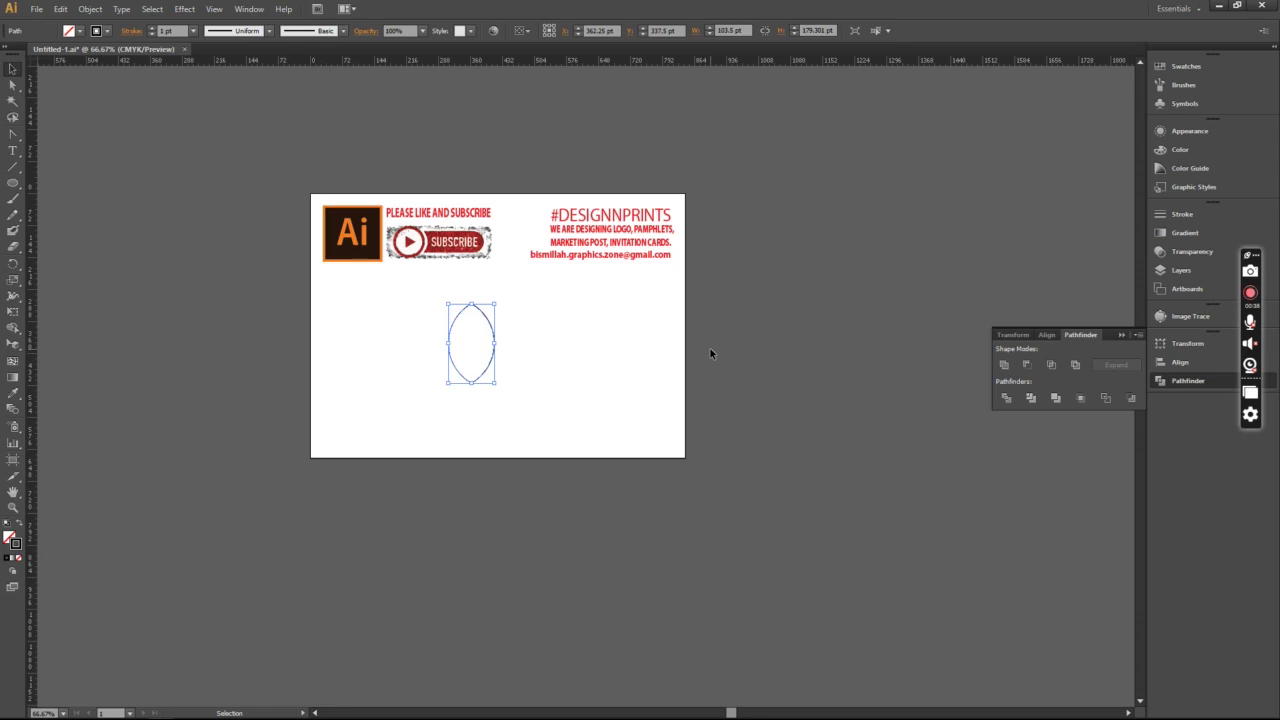
Set the lens outline's stroke weight to 2 pt in the Stroke panel
{"action": "left_click", "coordinate": [1183, 215]}
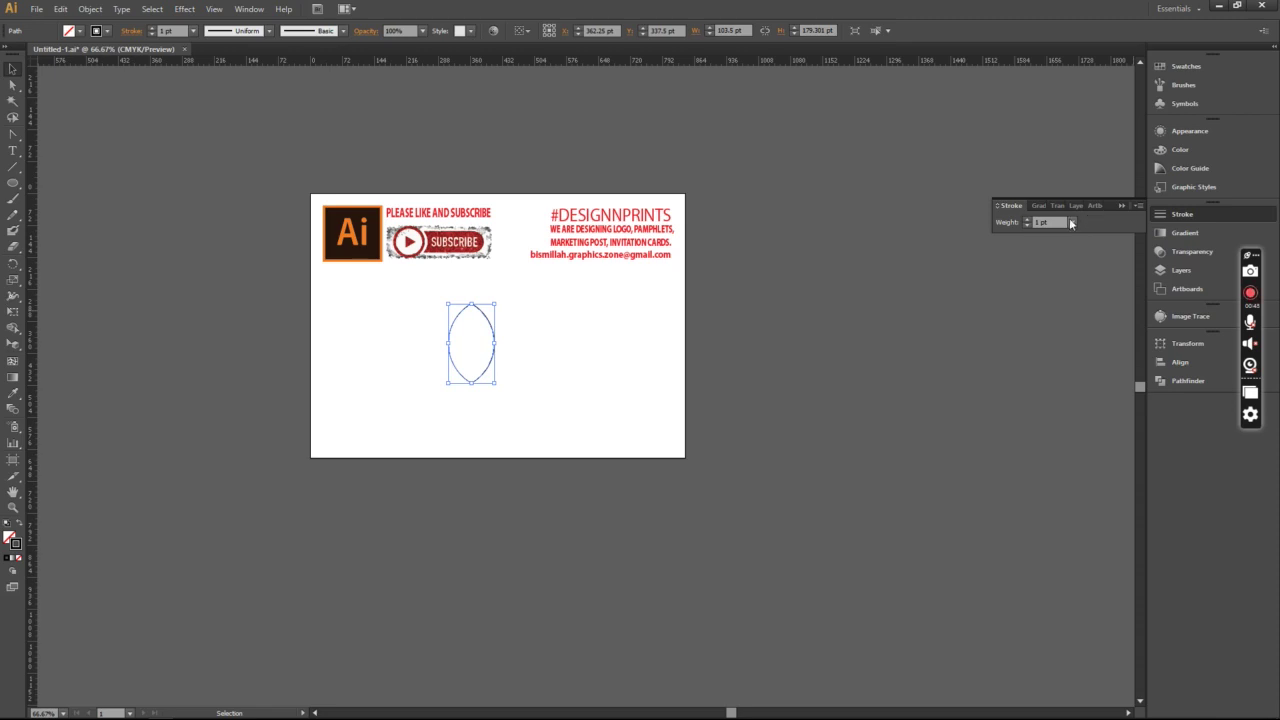
{"action": "left_click", "coordinate": [1027, 220]}
{"action": "left_click", "coordinate": [1120, 204]}
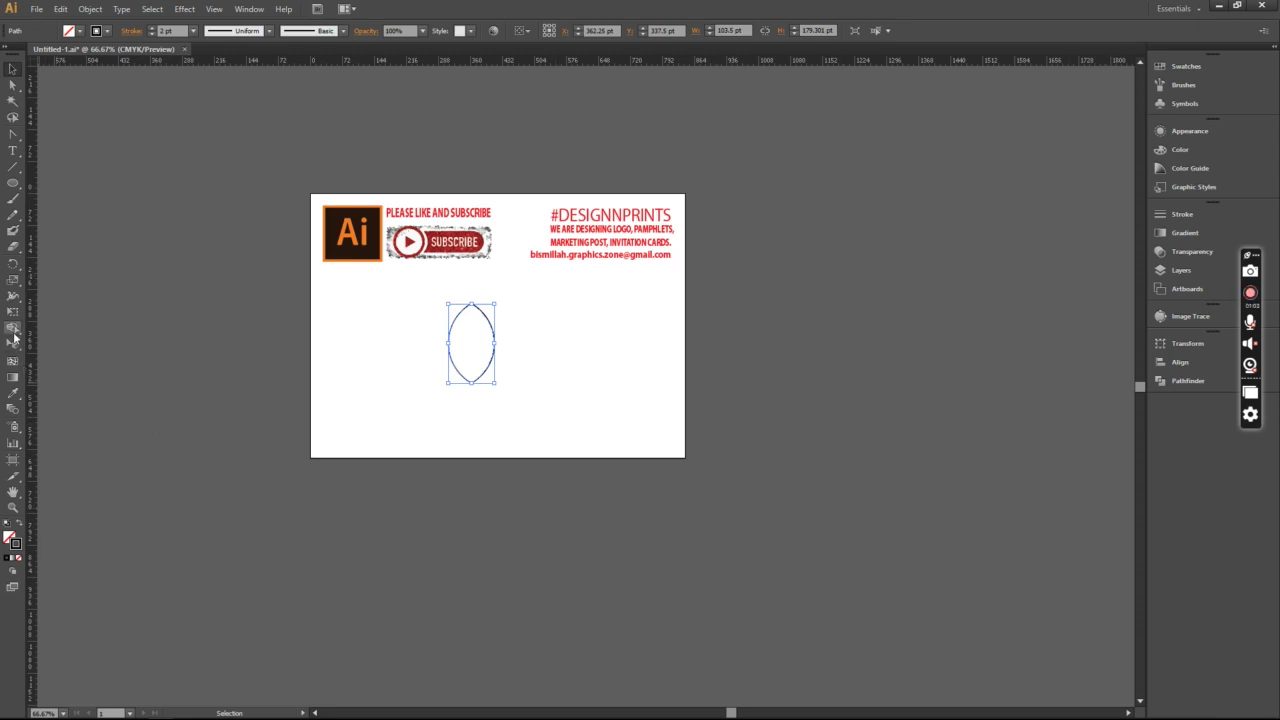
{"action": "left_click", "coordinate": [13, 296]}
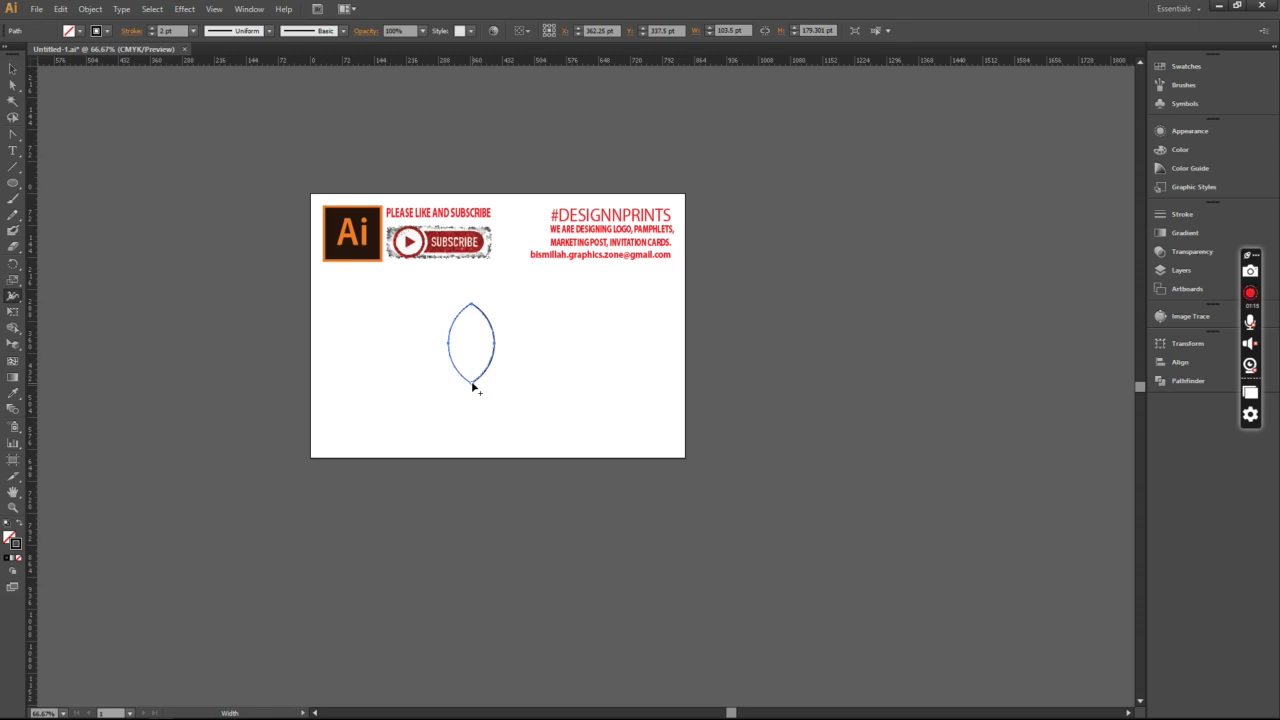
Use the Width tool to thin the stroke at the bottom tip and widen it near the top
{"action": "left_click_drag", "start_coordinate": [471, 381], "coordinate": [472, 384]}
{"action": "left_click_drag", "start_coordinate": [473, 381], "coordinate": [473, 392]}
{"action": "left_click_drag", "start_coordinate": [472, 306], "coordinate": [477, 312]}
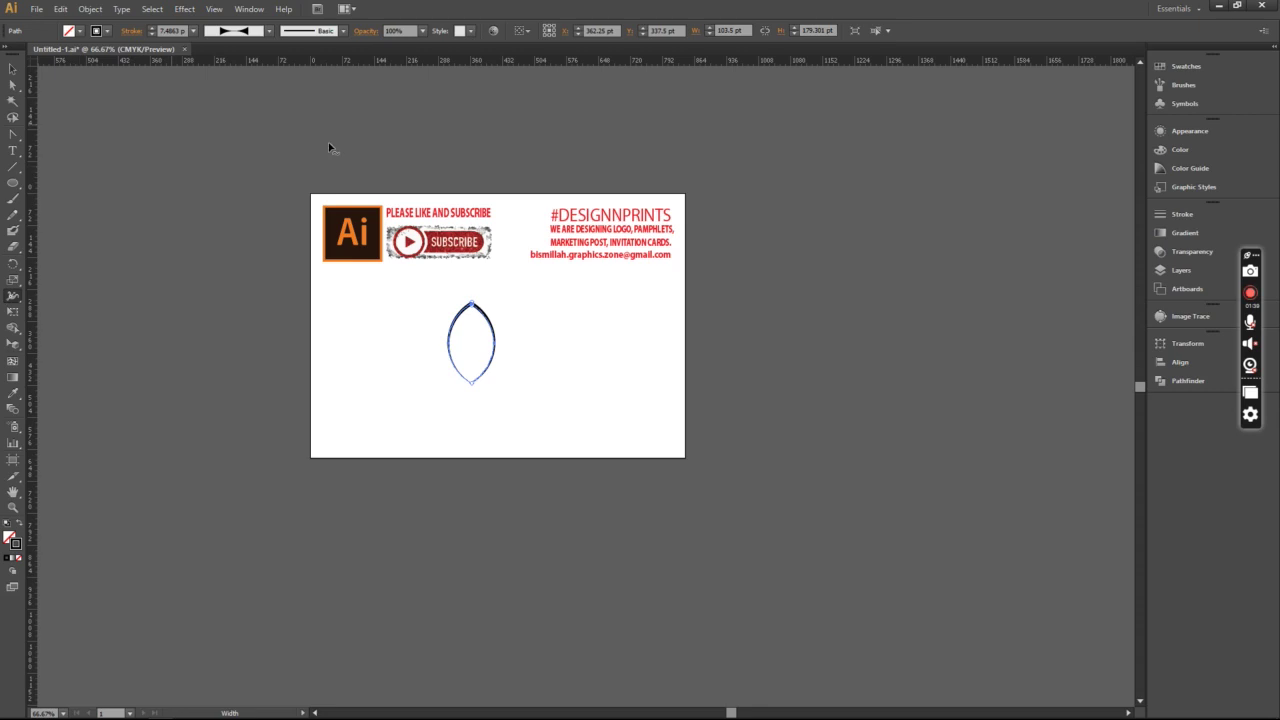
Scale the petal up and move it to the right
{"action": "key", "text": "v"}
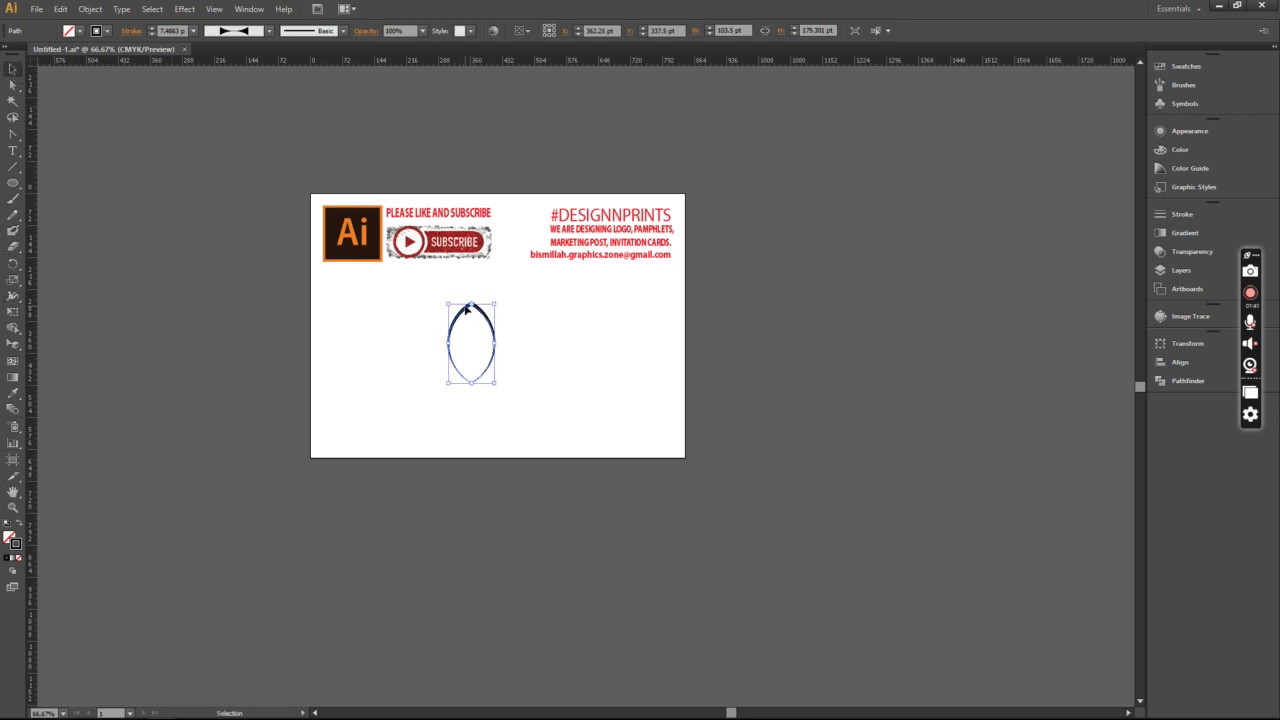
{"action": "left_click_drag", "start_coordinate": [497, 301], "coordinate": [507, 289]}
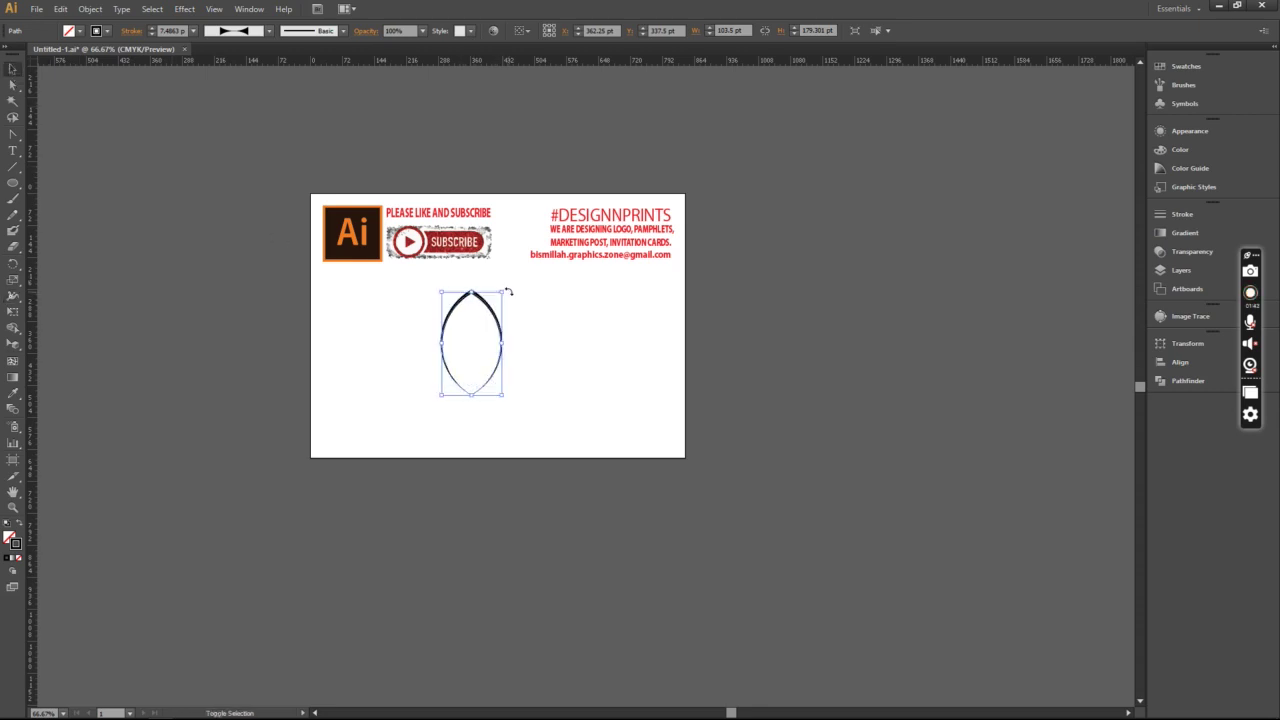
{"action": "left_click_drag", "start_coordinate": [492, 312], "coordinate": [517, 313]}
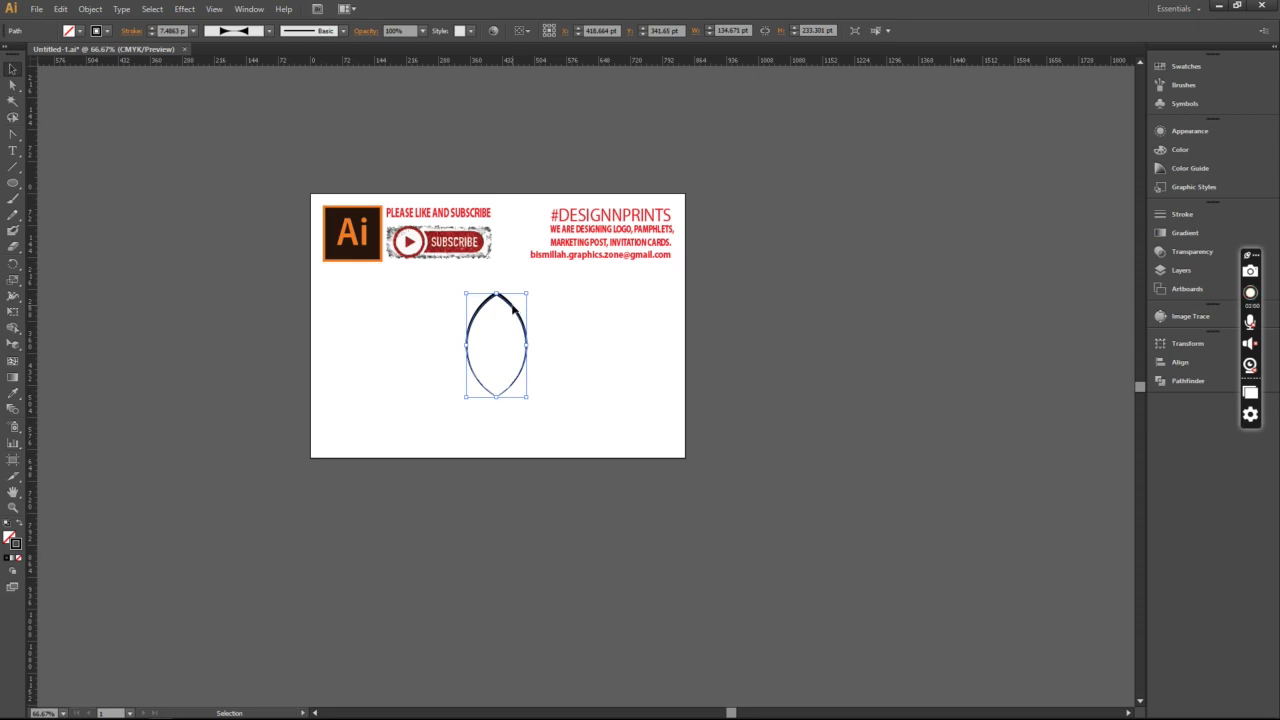
Copy the petal and paste the copy in place on top of it
{"action": "left_click", "coordinate": [60, 9]}
{"action": "left_click", "coordinate": [81, 74]}
{"action": "left_click", "coordinate": [90, 9]}
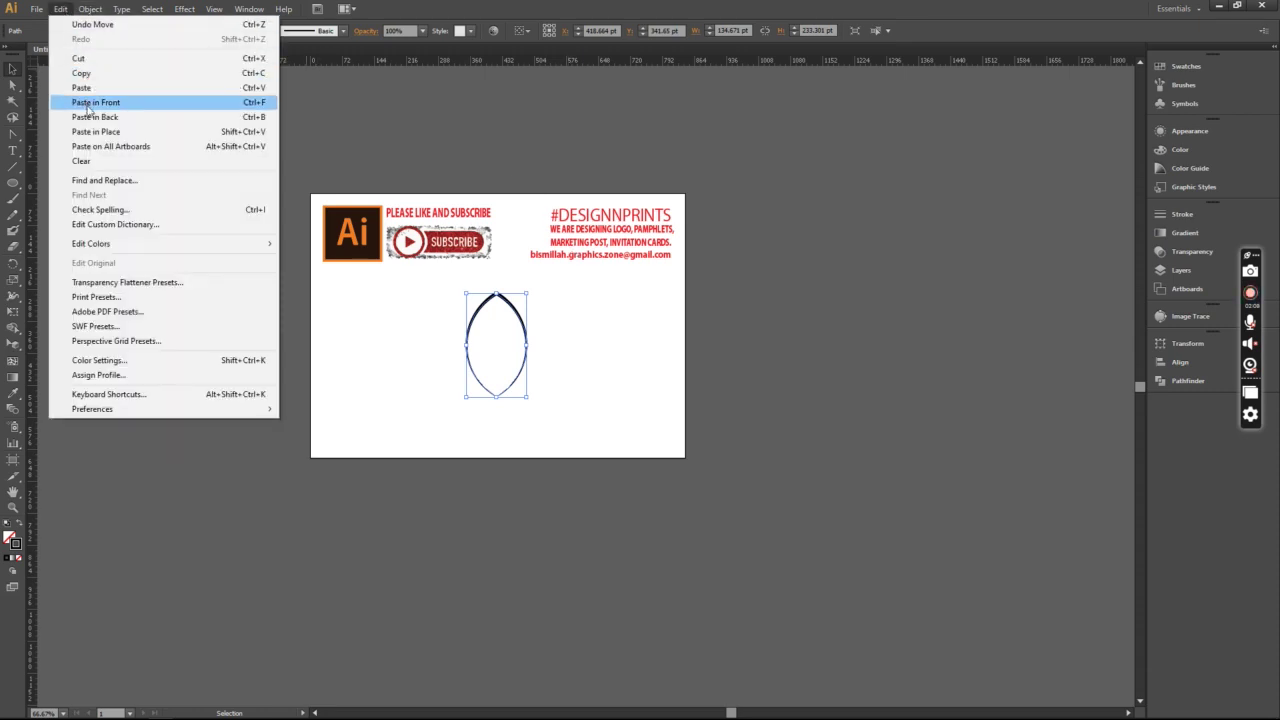
{"action": "left_click", "coordinate": [93, 134]}
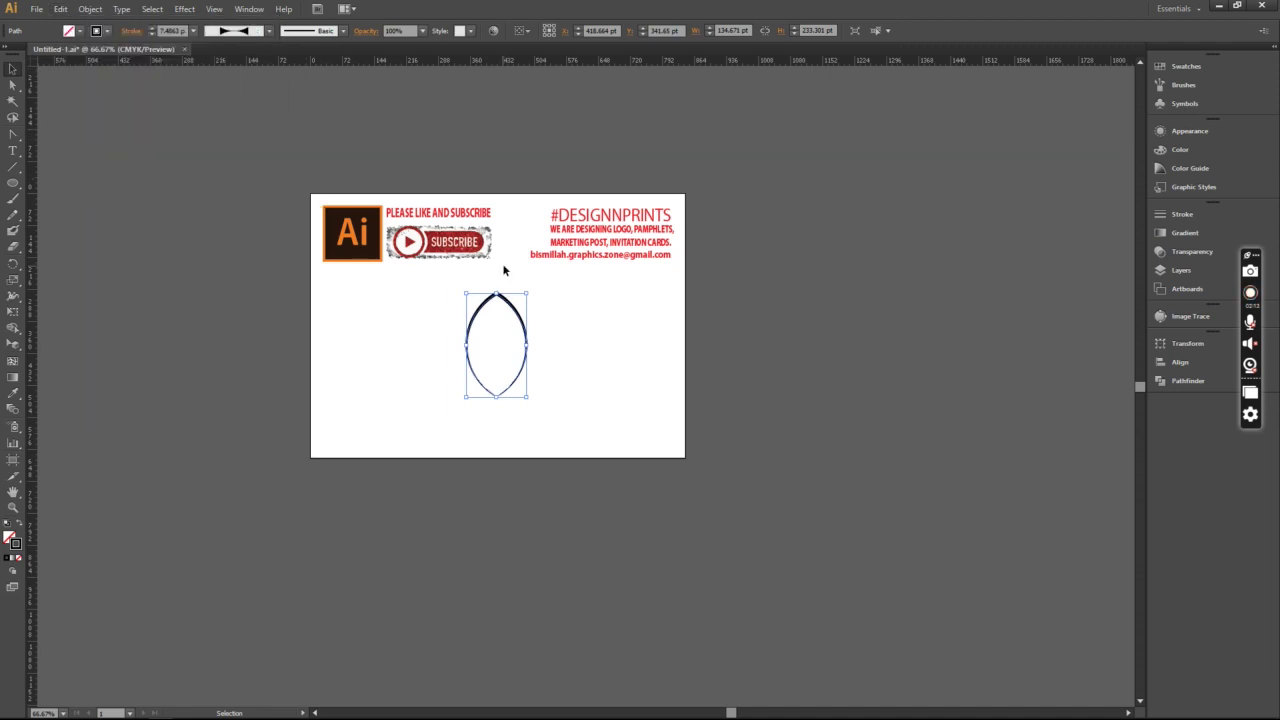
Shrink the pasted copy into a small petal at the large petal's base, then select both
{"action": "left_click_drag", "start_coordinate": [527, 294], "coordinate": [516, 308]}
{"action": "key", "text": "ctrl+z"}
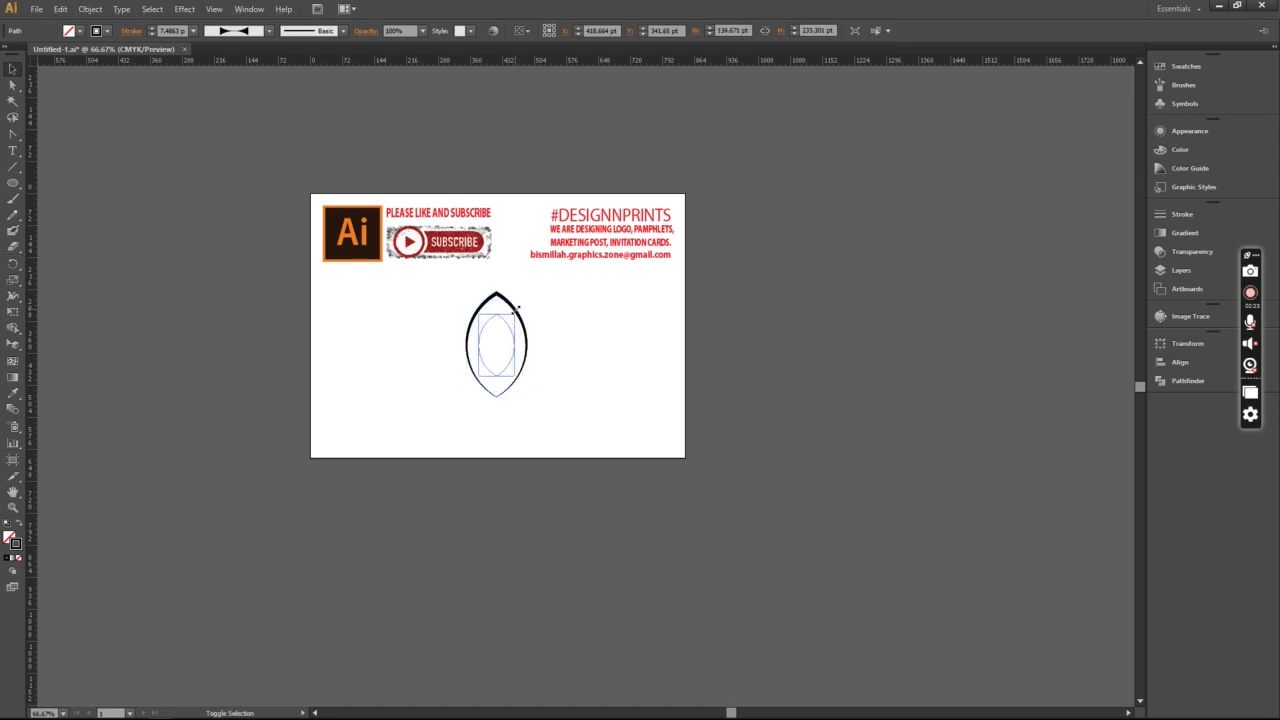
{"action": "key", "text": "a"}
{"action": "key", "text": "v"}
{"action": "key", "text": "ctrl+z"}
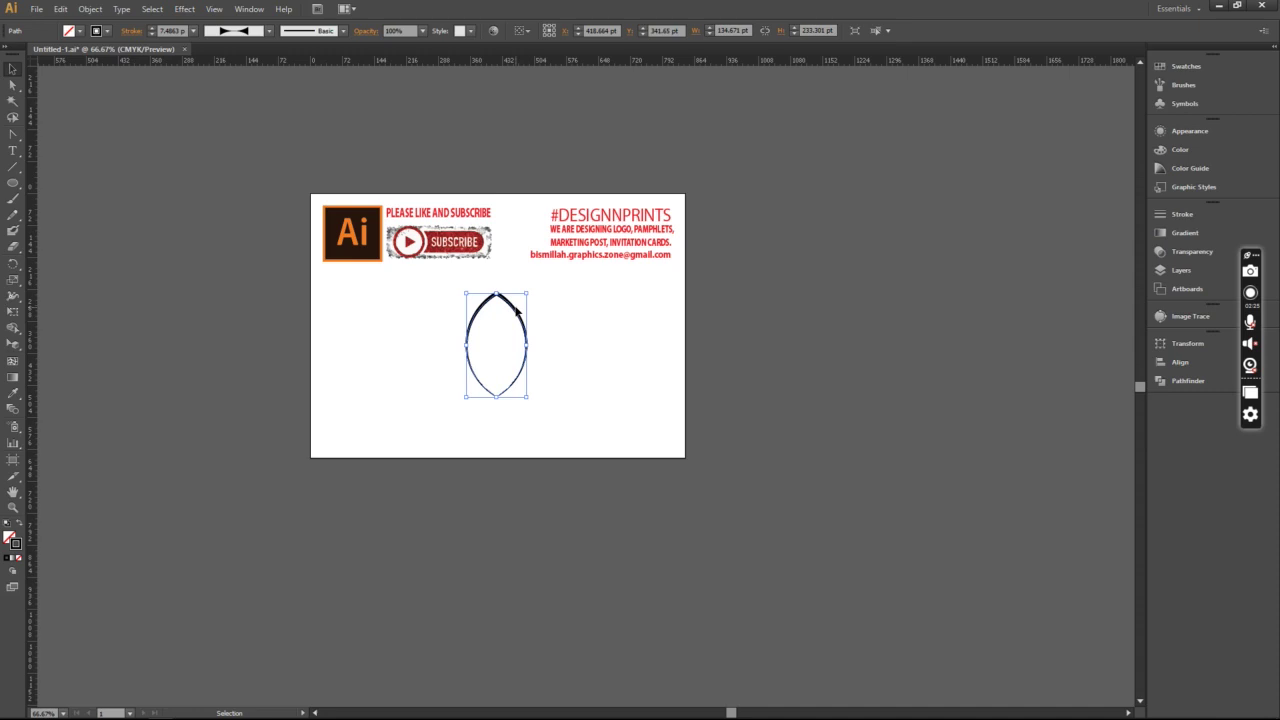
{"action": "left_click_drag", "start_coordinate": [529, 293], "coordinate": [521, 313]}
{"action": "key", "text": "ctrl+z"}
{"action": "left_click_drag", "start_coordinate": [527, 294], "coordinate": [508, 322]}
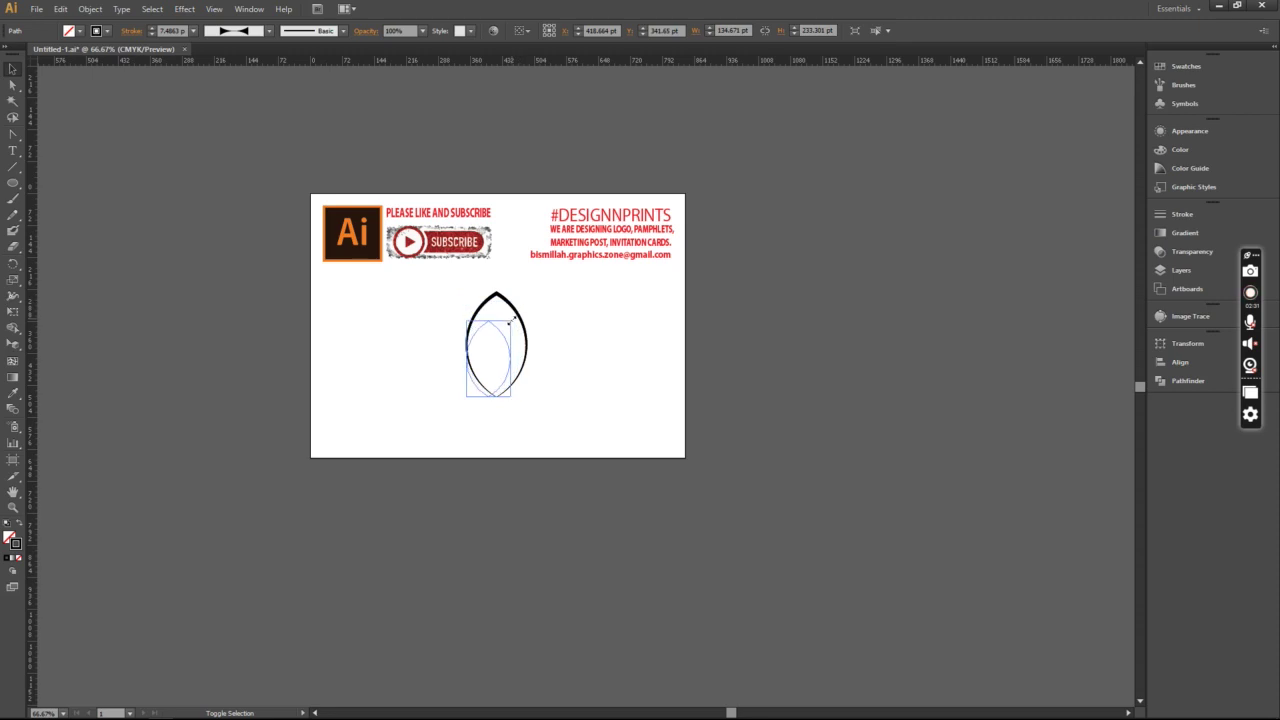
{"action": "key", "text": "ctrl+z"}
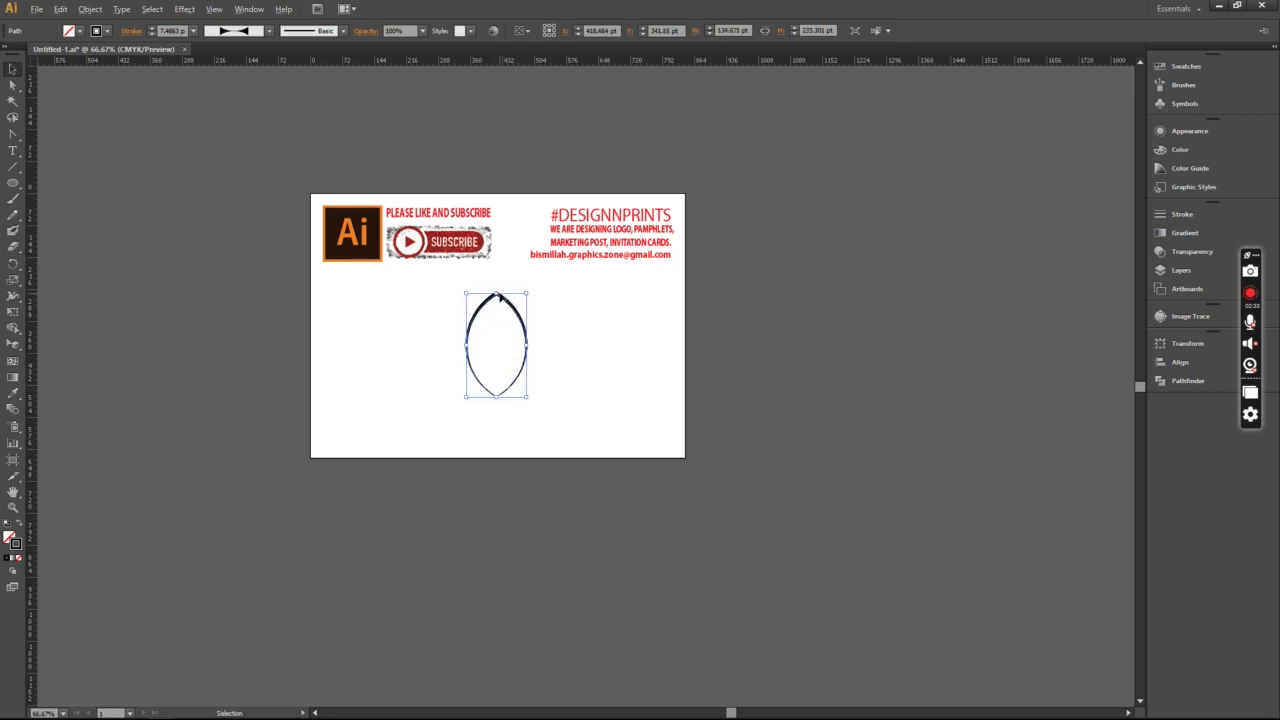
{"action": "left_click_drag", "start_coordinate": [496, 293], "coordinate": [503, 365]}
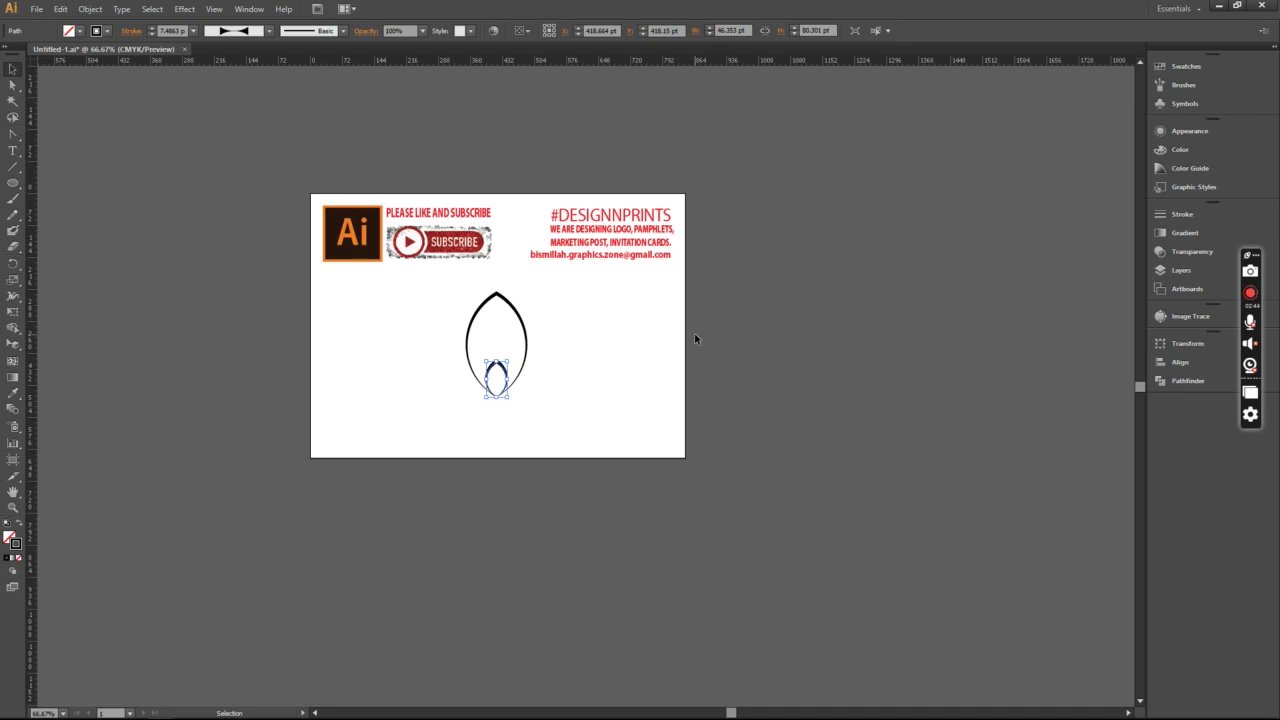
{"action": "left_click_drag", "start_coordinate": [636, 296], "coordinate": [478, 400]}
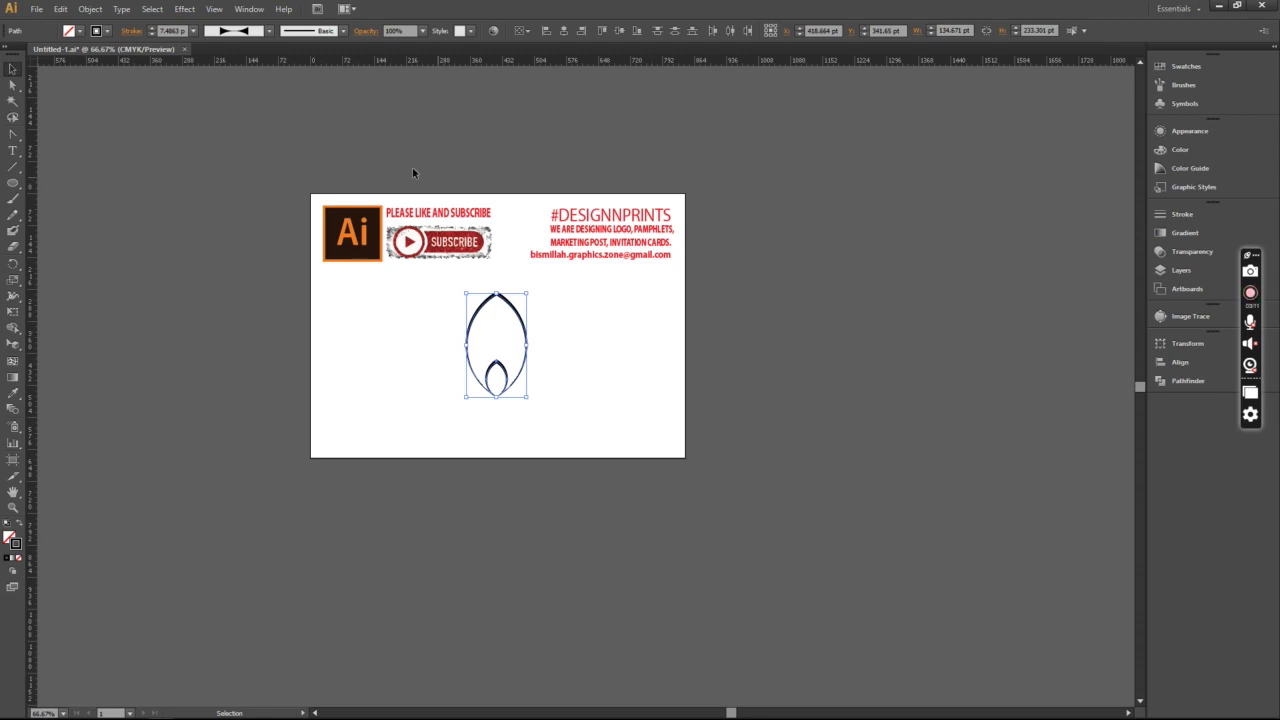
Try a blend through Object > Blend, then undo it and a vertical squash
{"action": "left_click", "coordinate": [88, 9]}
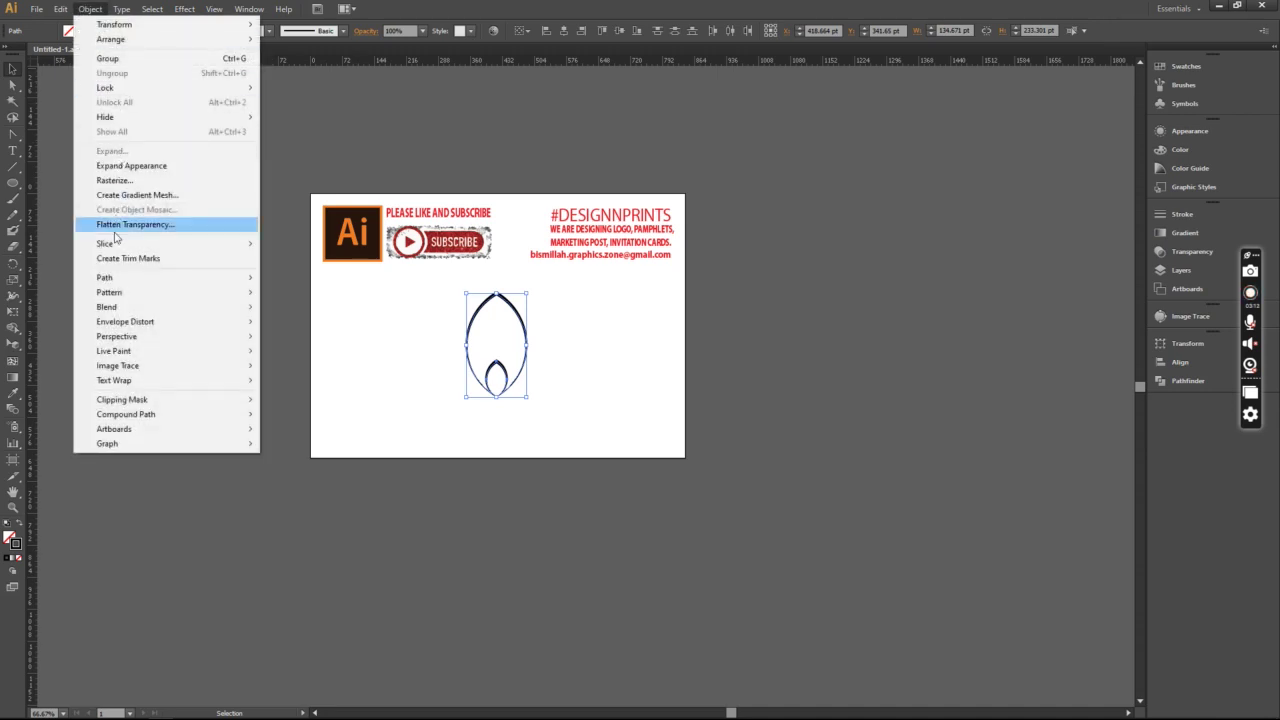
{"action": "mouse_move", "coordinate": [106, 307]}
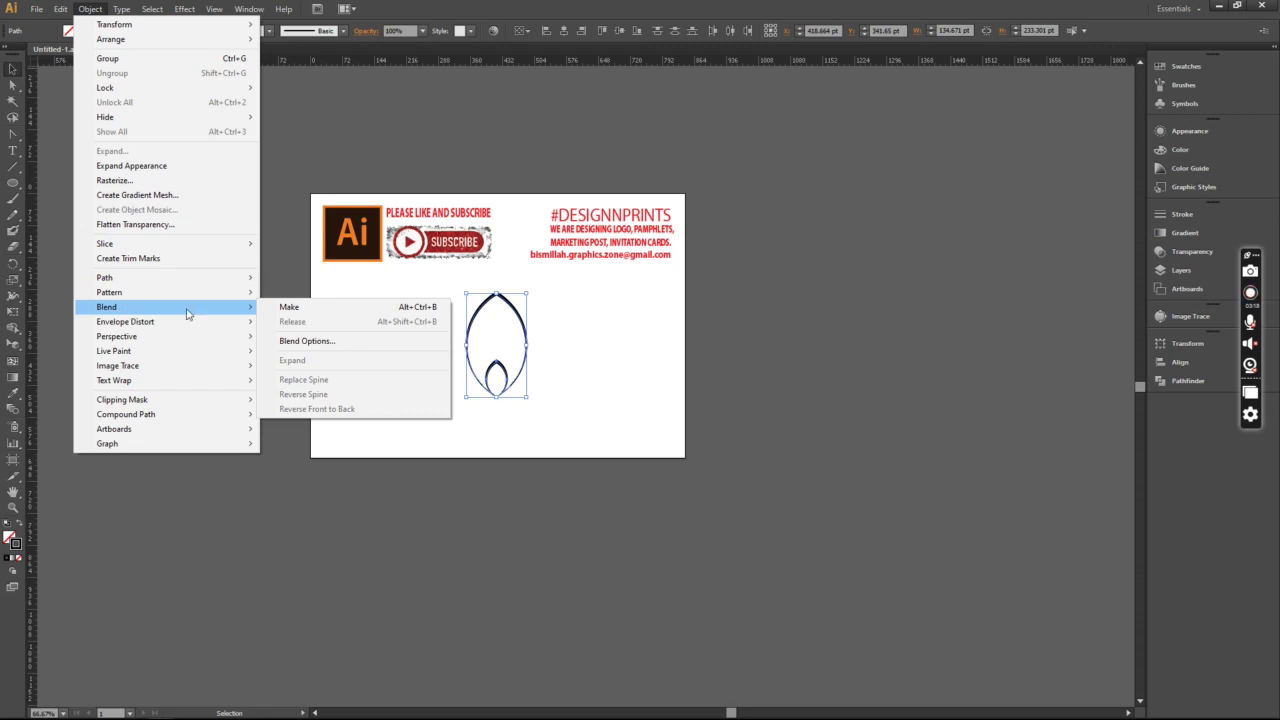
{"action": "left_click", "coordinate": [338, 342]}
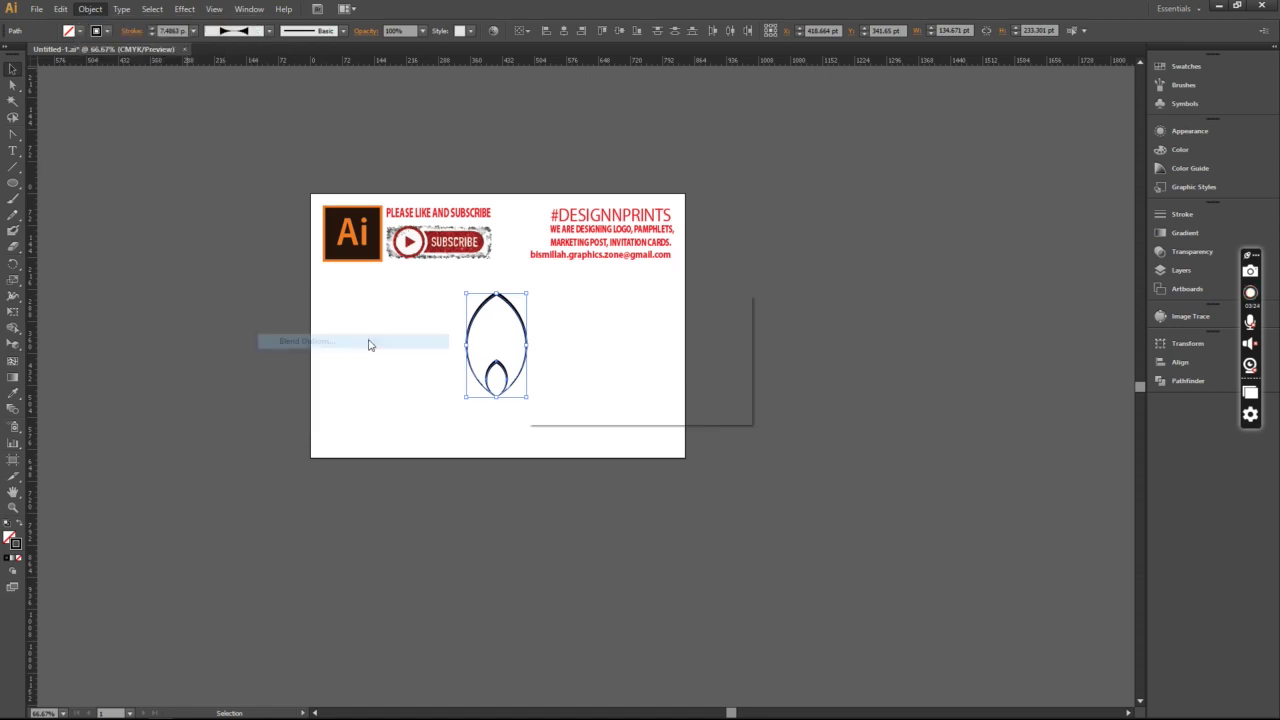
{"action": "left_click", "coordinate": [645, 394]}
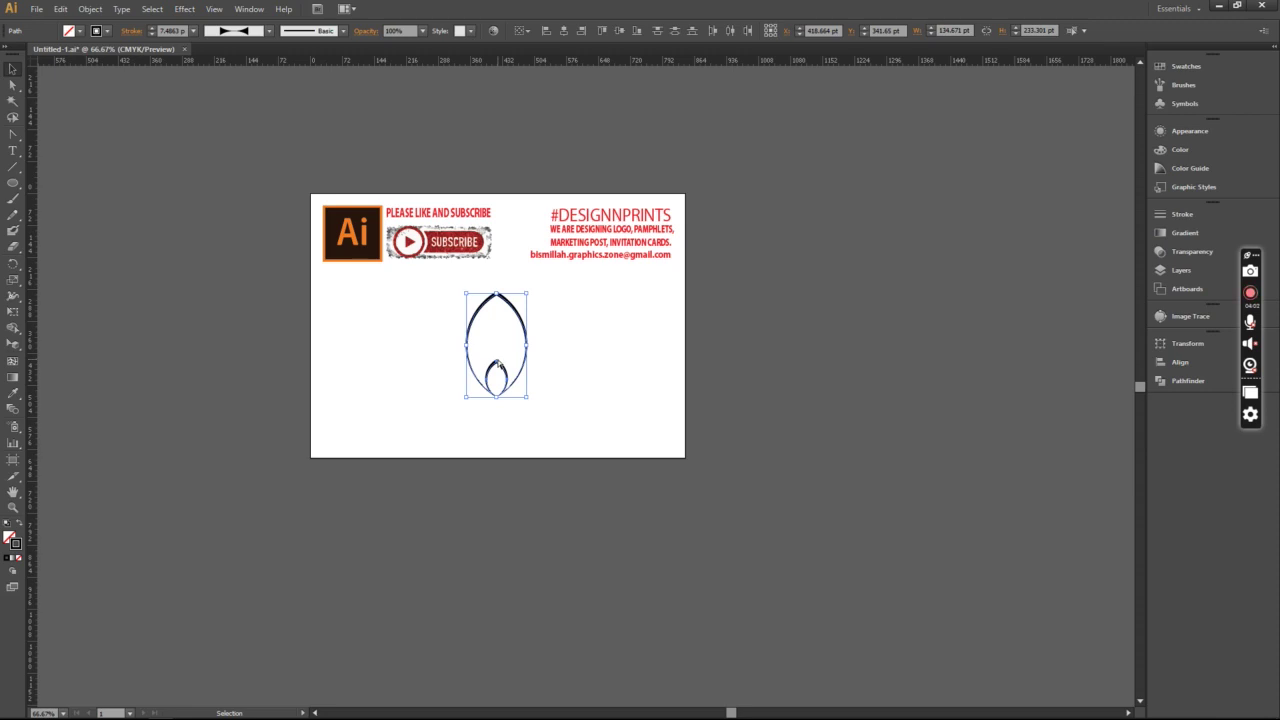
{"action": "key", "text": "ctrl+z"}
{"action": "left_click_drag", "start_coordinate": [496, 294], "coordinate": [500, 345]}
{"action": "key", "text": "ctrl+z"}
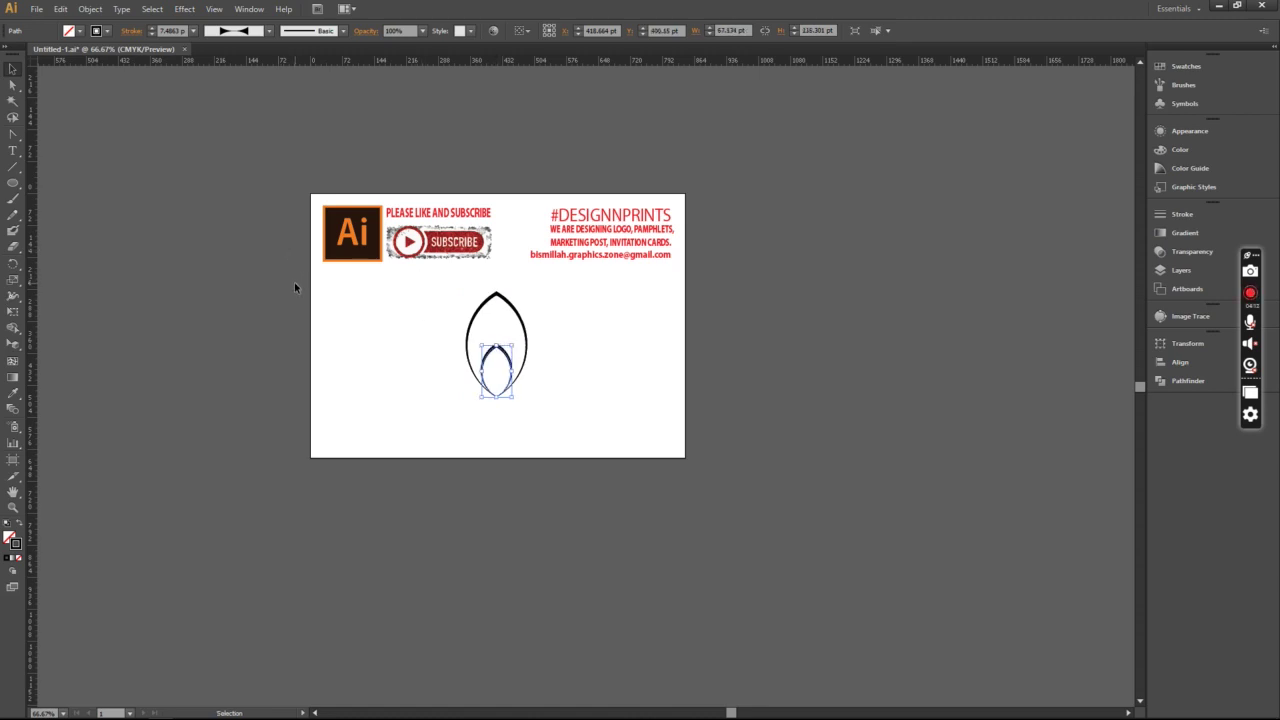
Marquee-select both petal outlines and make a blend between them
{"action": "left_click_drag", "start_coordinate": [294, 283], "coordinate": [570, 400]}
{"action": "left_click", "coordinate": [90, 9]}
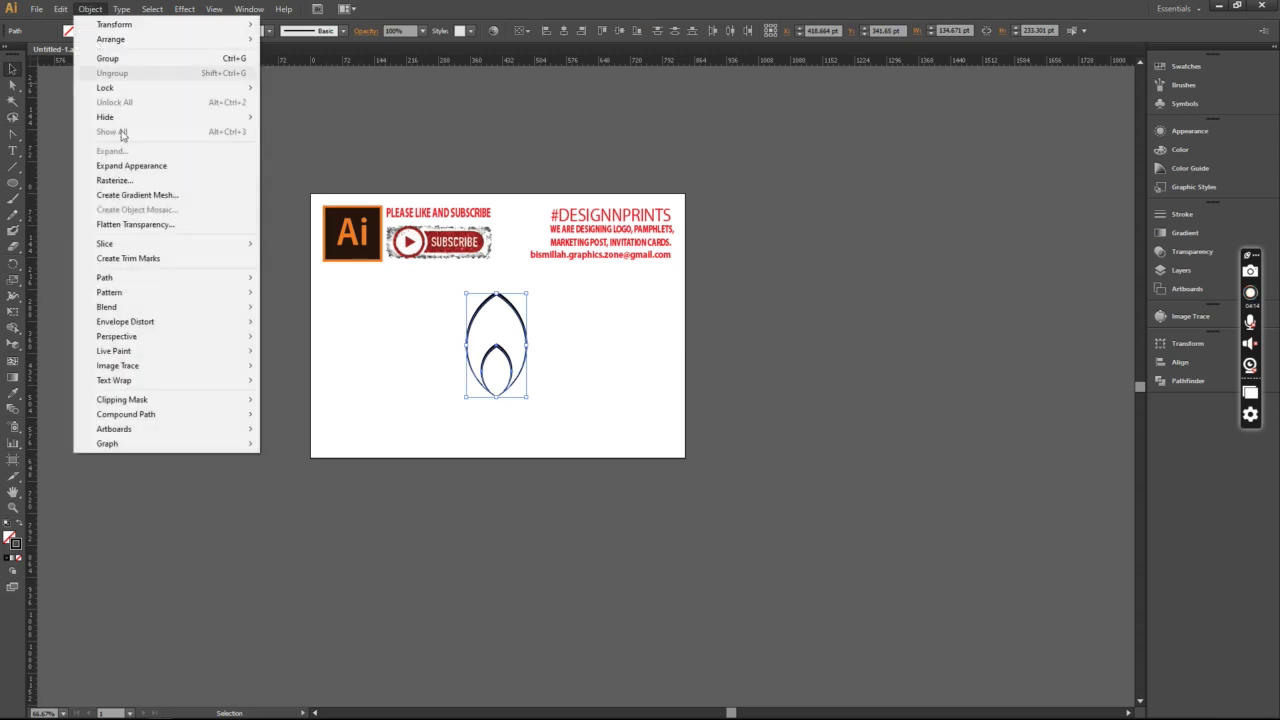
{"action": "mouse_move", "coordinate": [150, 307]}
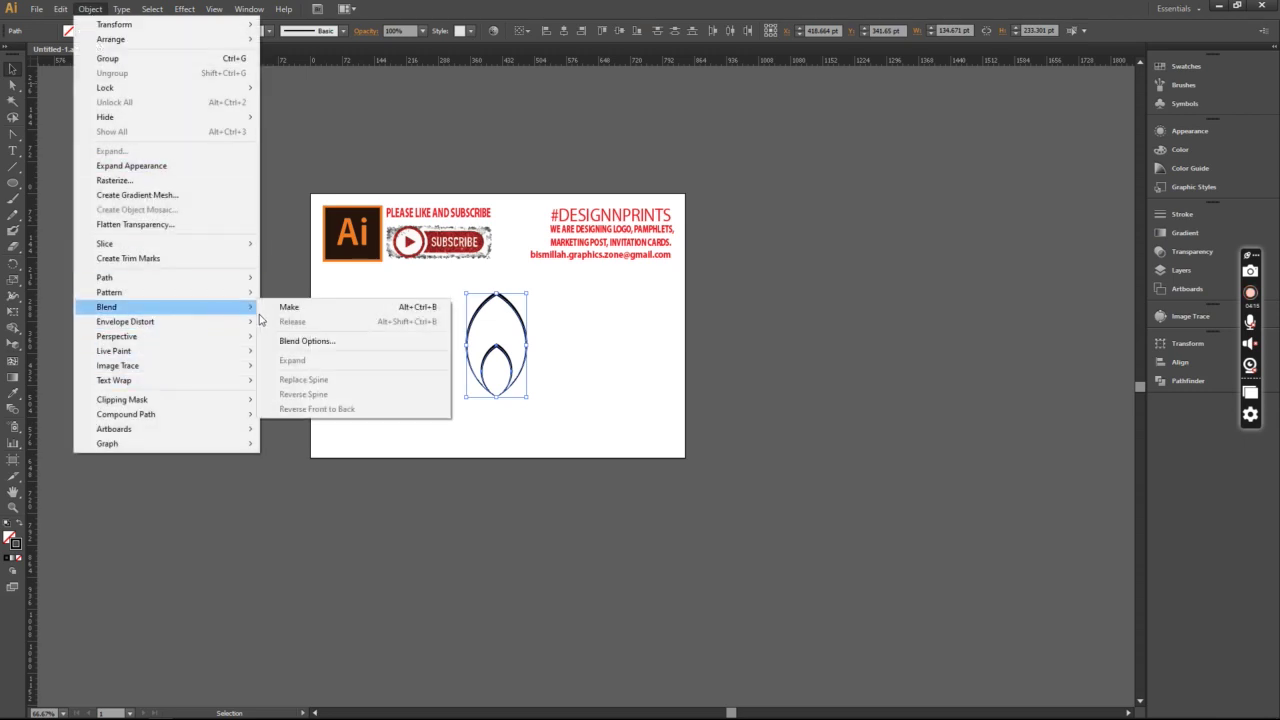
{"action": "left_click", "coordinate": [297, 309]}
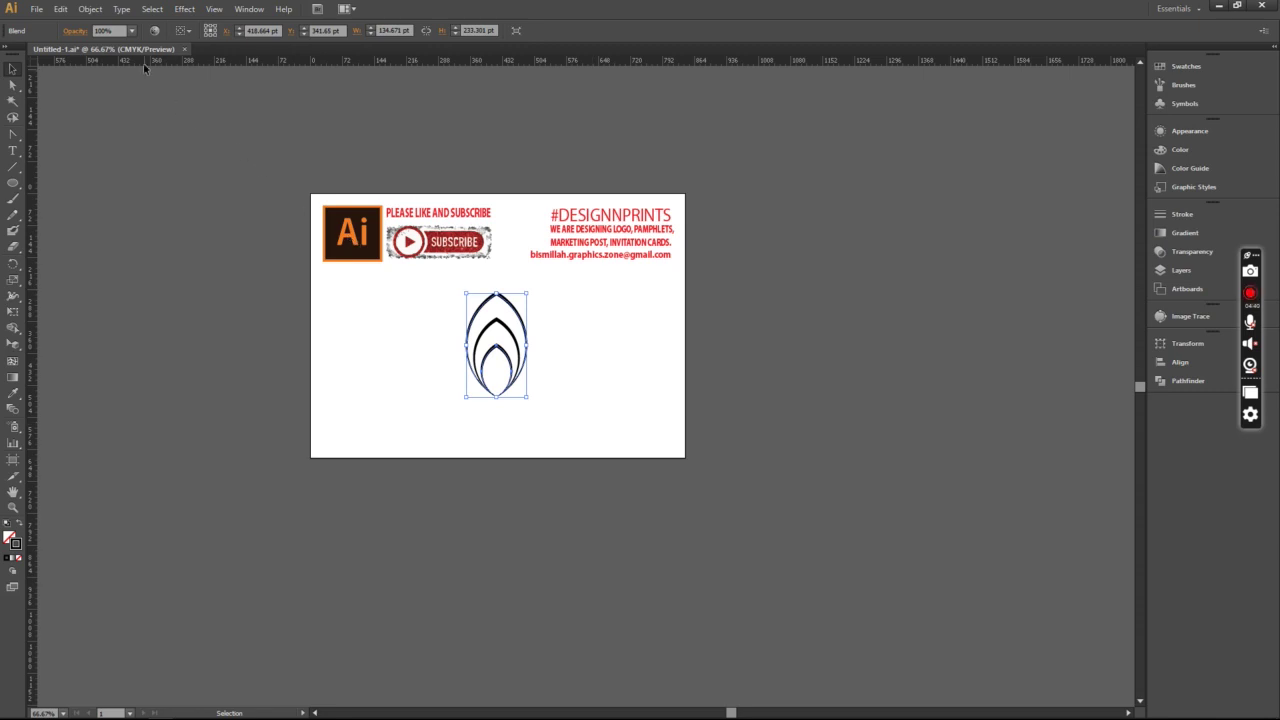
Set Blend Options spacing to 8 Specified Steps with Preview on and confirm
{"action": "left_click", "coordinate": [90, 9]}
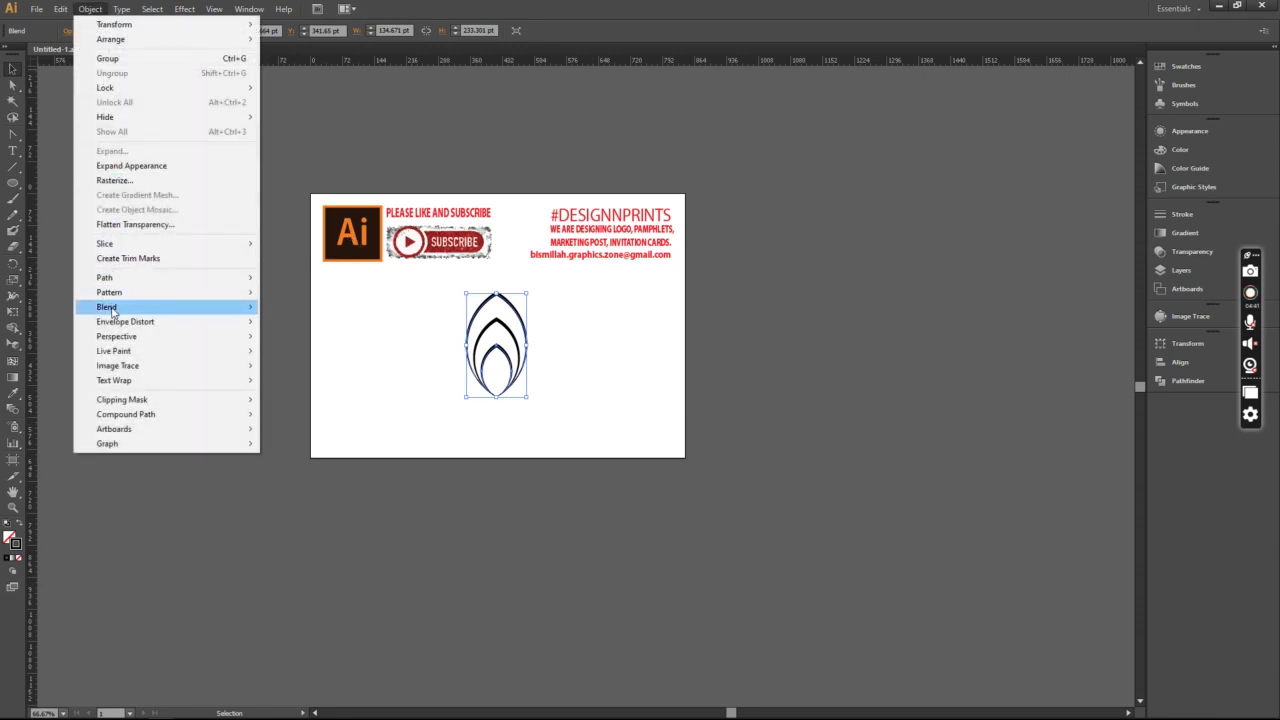
{"action": "mouse_move", "coordinate": [107, 307]}
{"action": "left_click", "coordinate": [335, 341]}
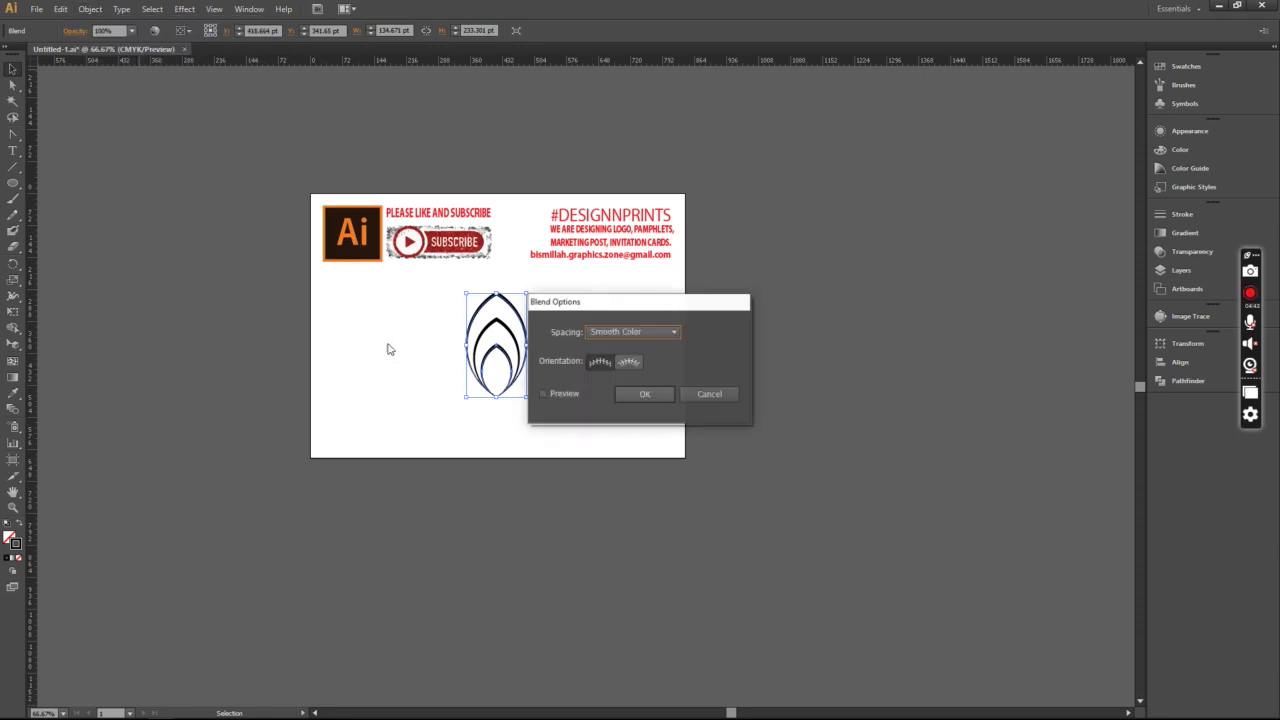
{"action": "left_click_drag", "start_coordinate": [585, 309], "coordinate": [766, 323]}
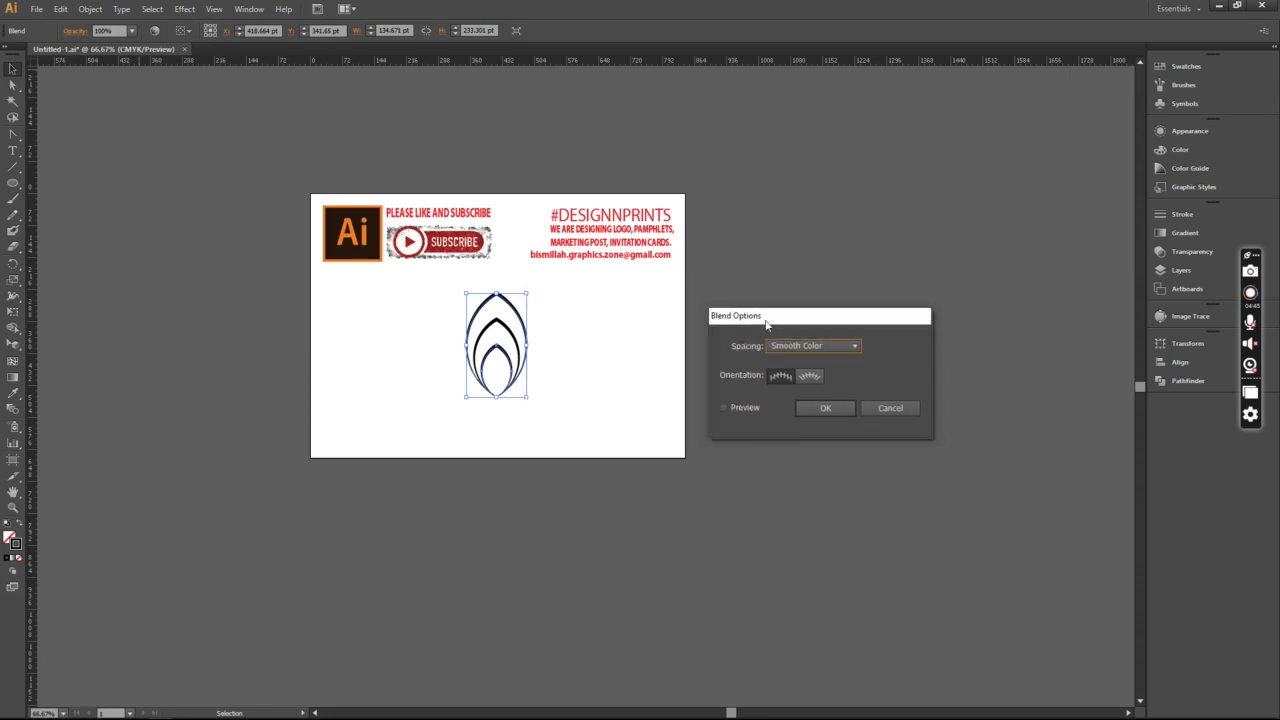
{"action": "left_click", "coordinate": [819, 345]}
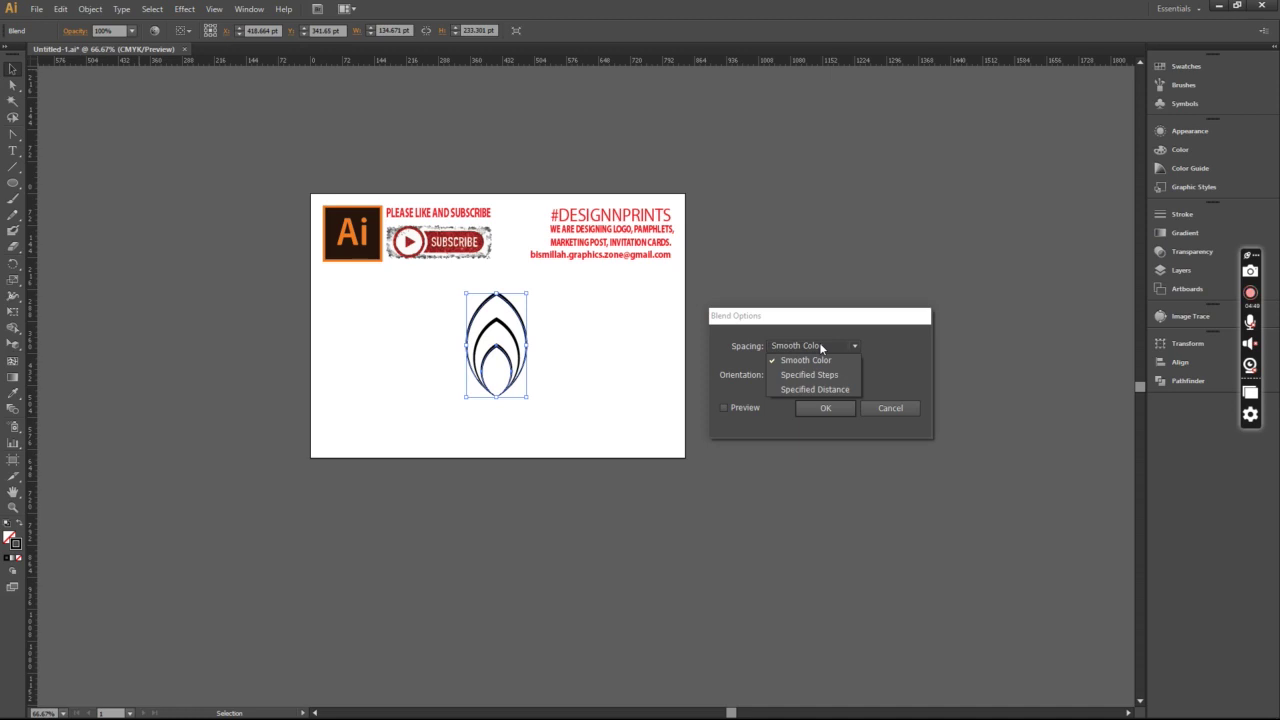
{"action": "left_click", "coordinate": [818, 374]}
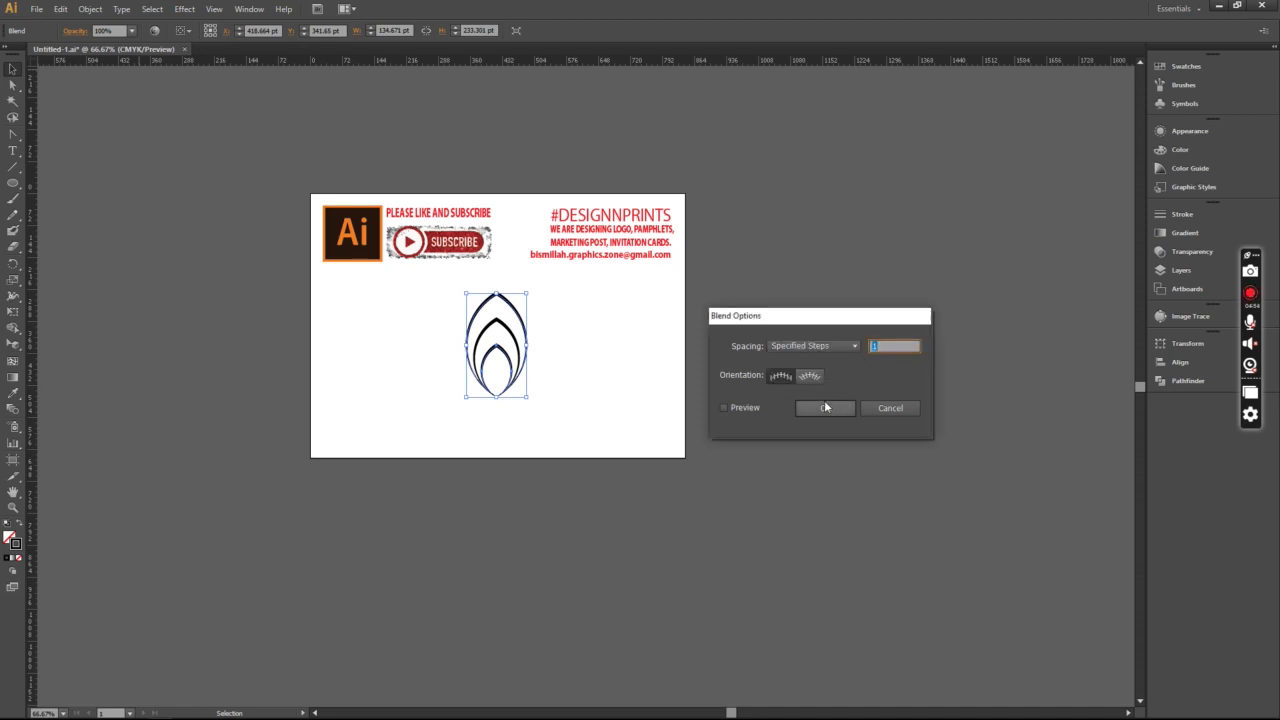
{"action": "type", "text": "7"}
{"action": "double_click", "coordinate": [888, 345]}
{"action": "type", "text": "8"}
{"action": "left_click", "coordinate": [724, 407]}
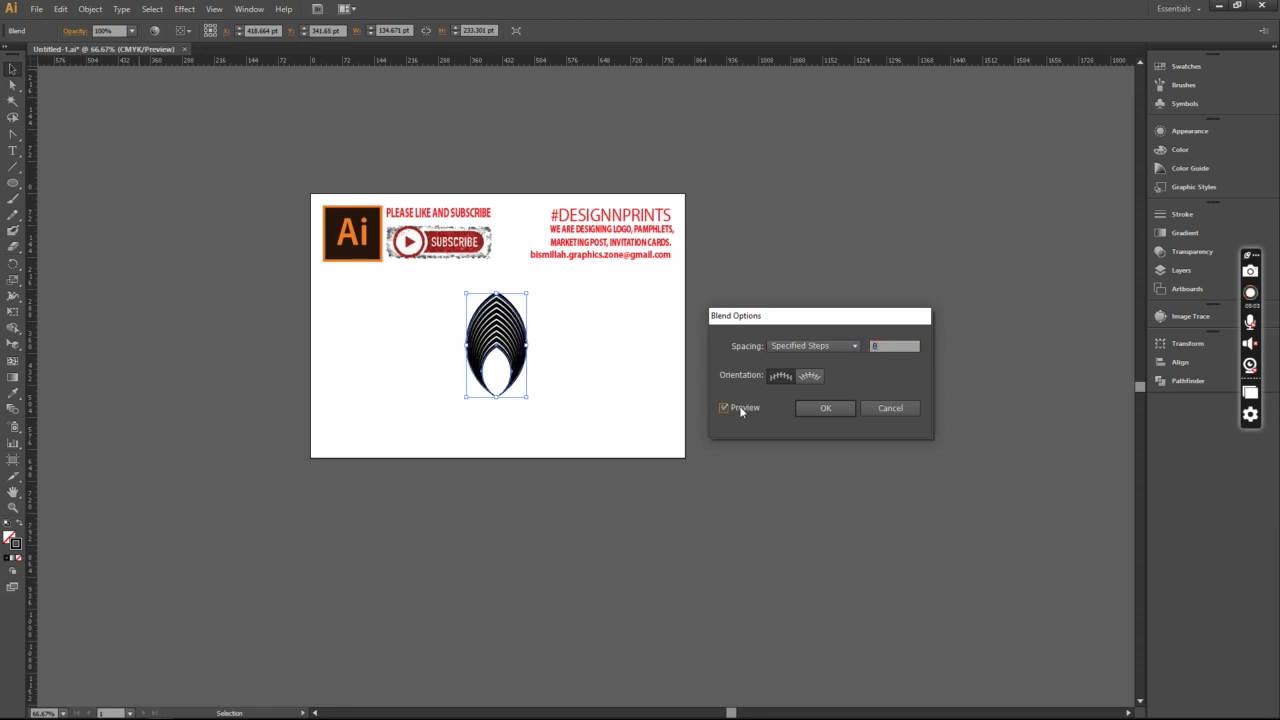
{"action": "left_click", "coordinate": [822, 408]}
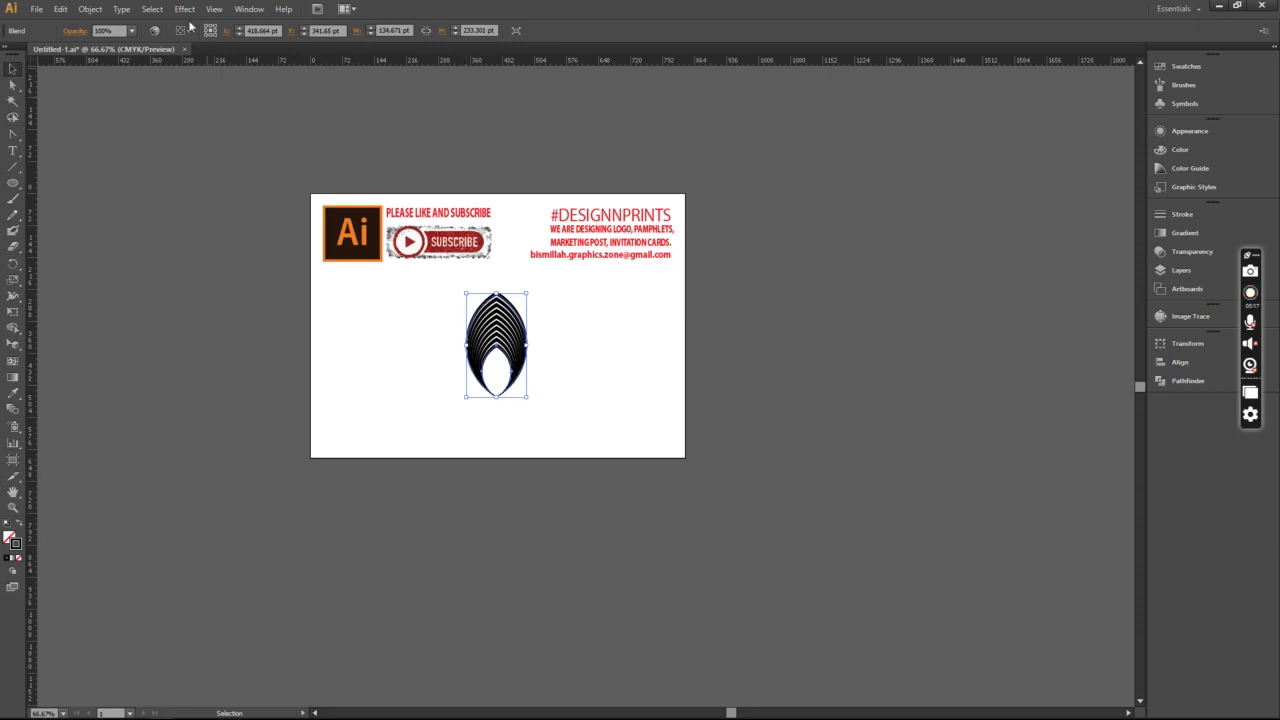
Open the Object menu with the petal blend selected
{"action": "left_click", "coordinate": [87, 12]}
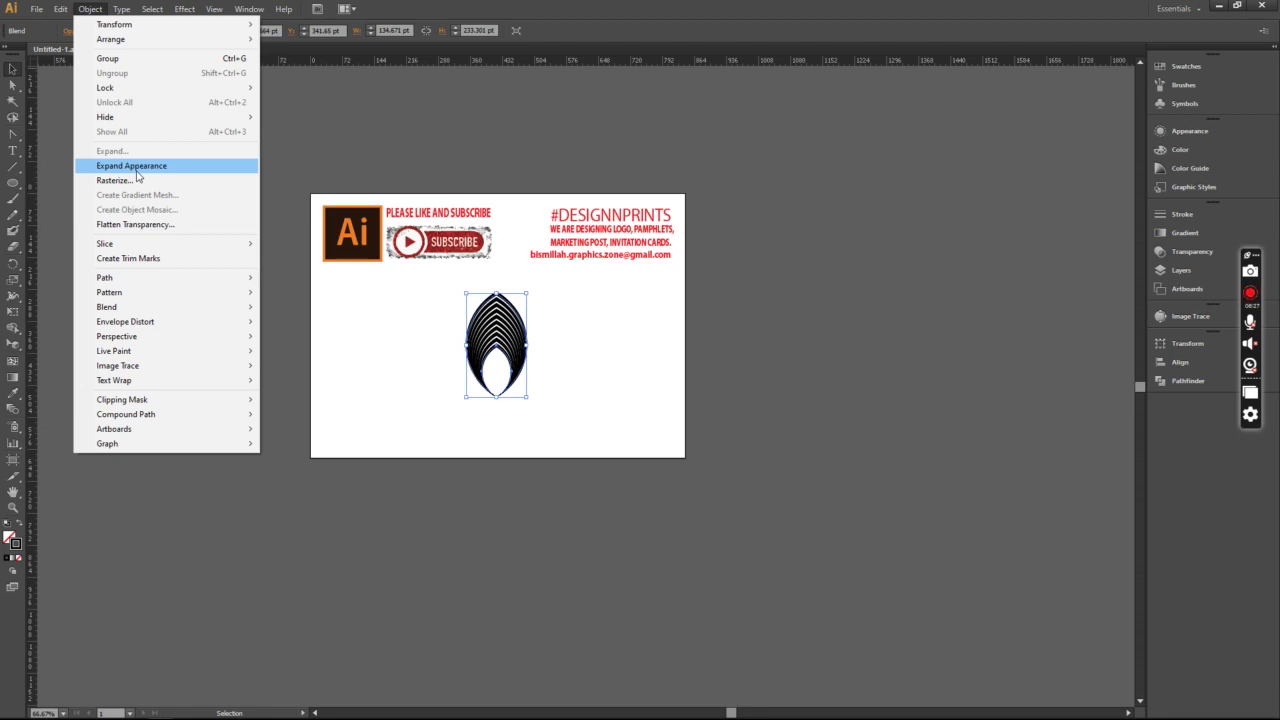
Apply Expand Appearance to the petal blend and open the Effect menu
{"action": "left_click", "coordinate": [137, 167]}
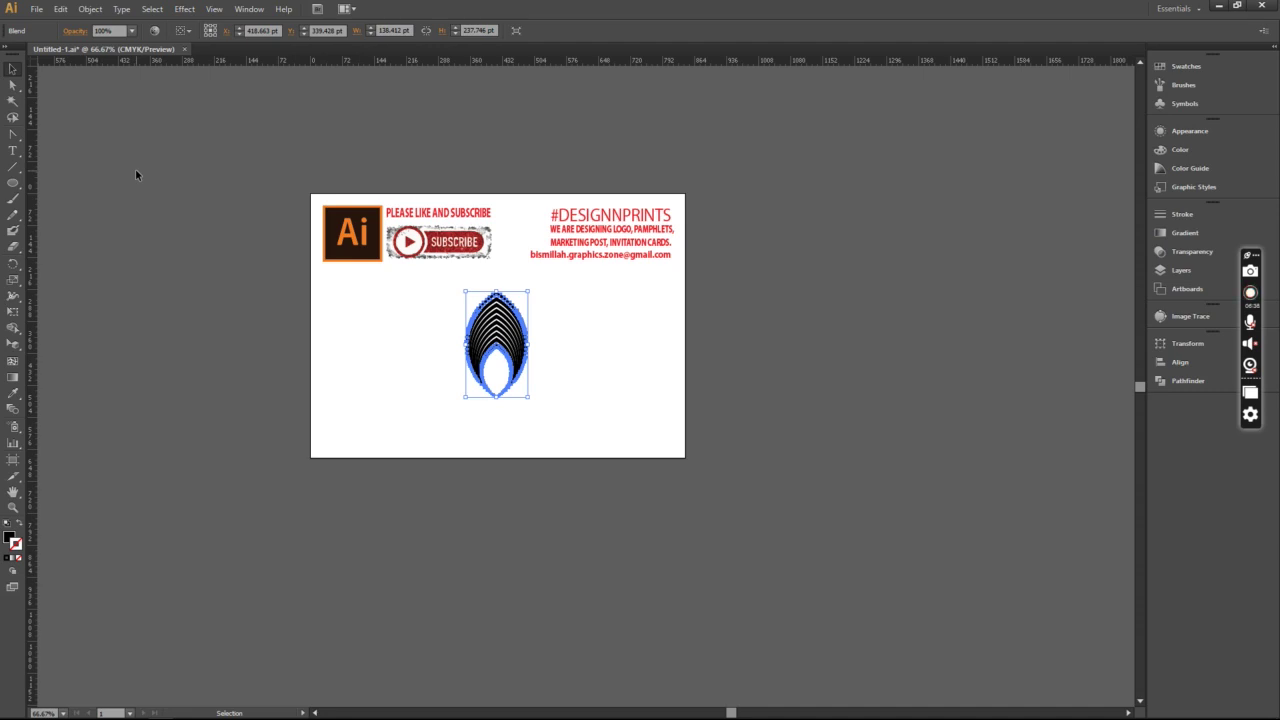
{"action": "left_click", "coordinate": [184, 9]}
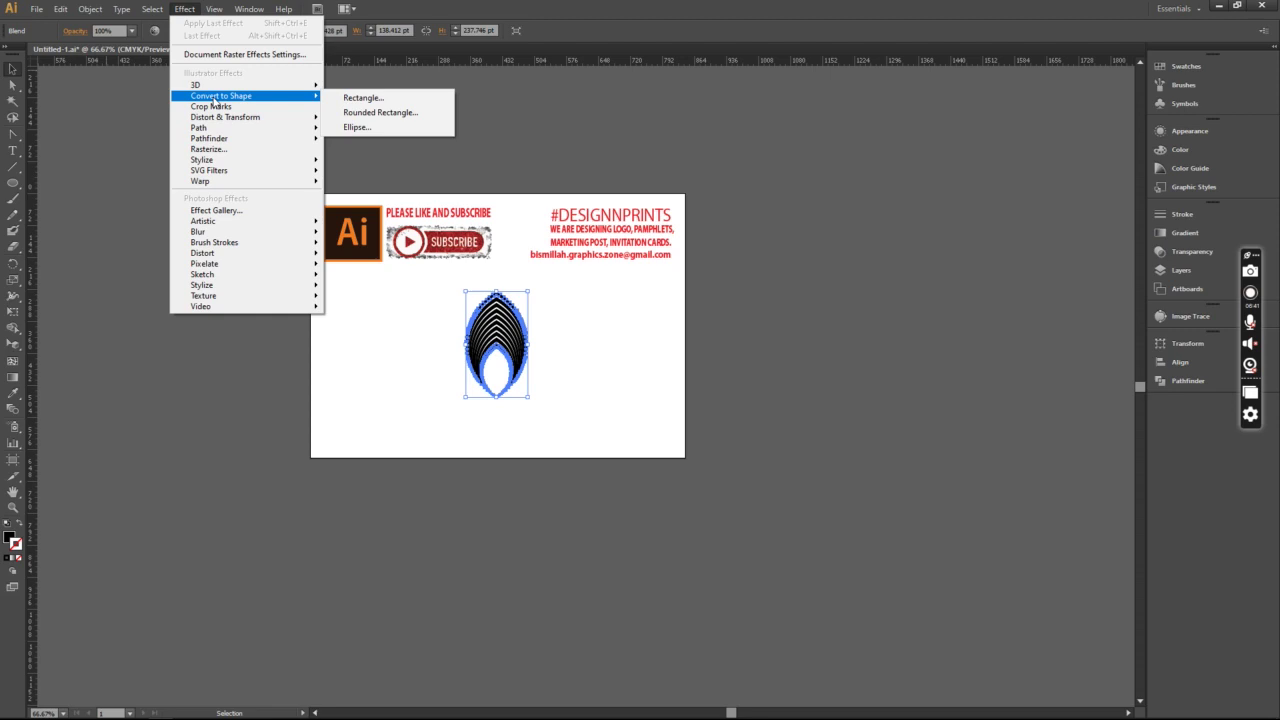
{"action": "mouse_move", "coordinate": [225, 117]}
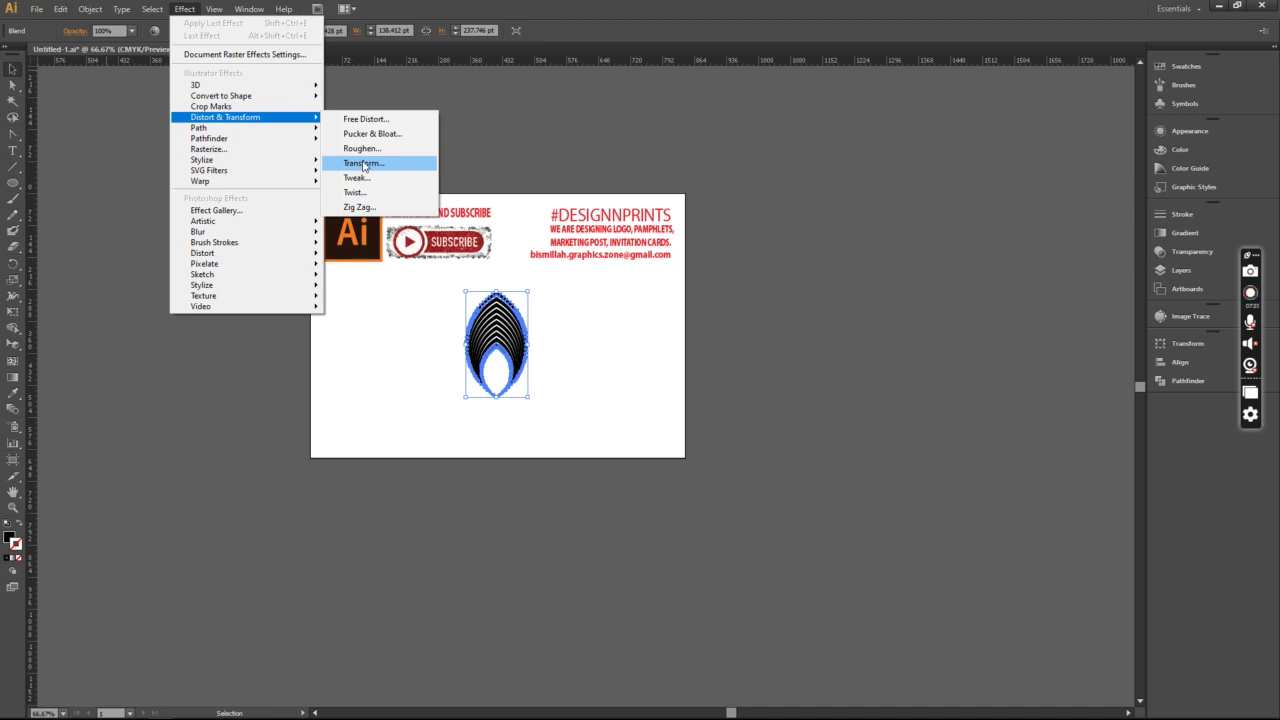
Apply a Transform effect with 3 copies rotated 90°, previewing a four-petal cross
{"action": "left_click", "coordinate": [364, 164]}
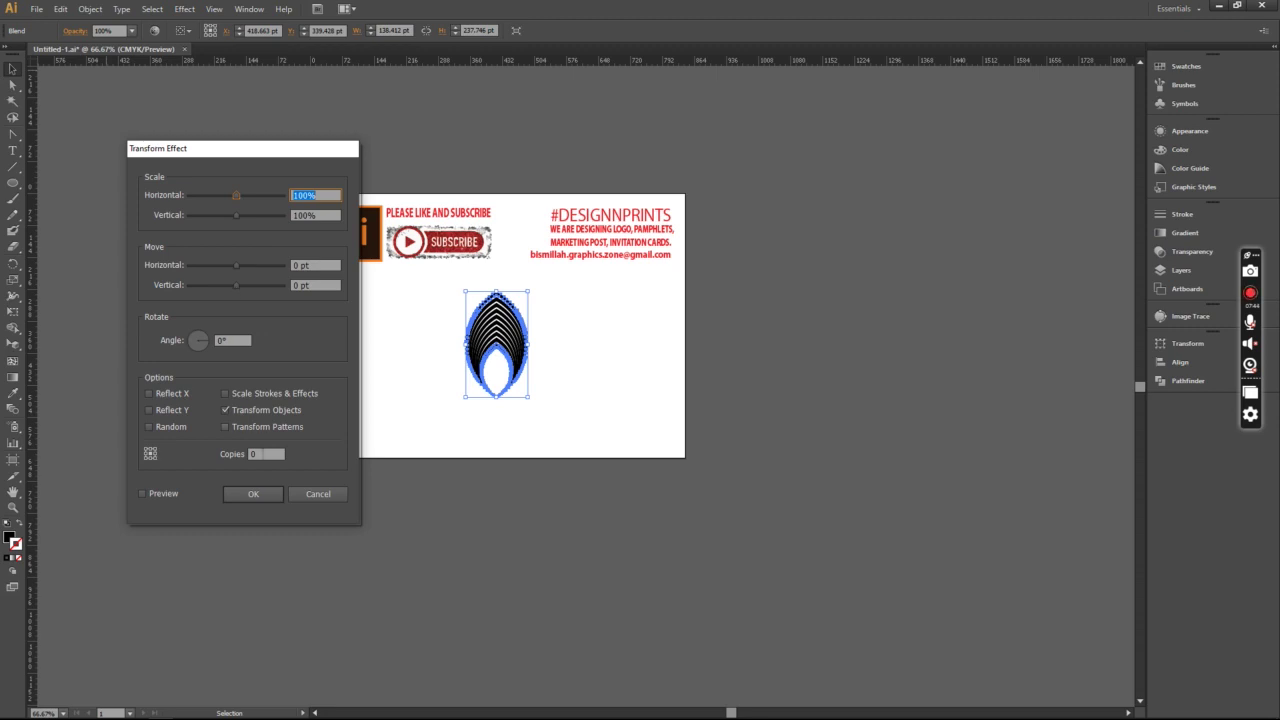
{"action": "left_click_drag", "start_coordinate": [266, 458], "coordinate": [249, 458]}
{"action": "type", "text": "3"}
{"action": "left_click", "coordinate": [166, 494]}
{"action": "left_click", "coordinate": [224, 340]}
{"action": "type", "text": "57"}
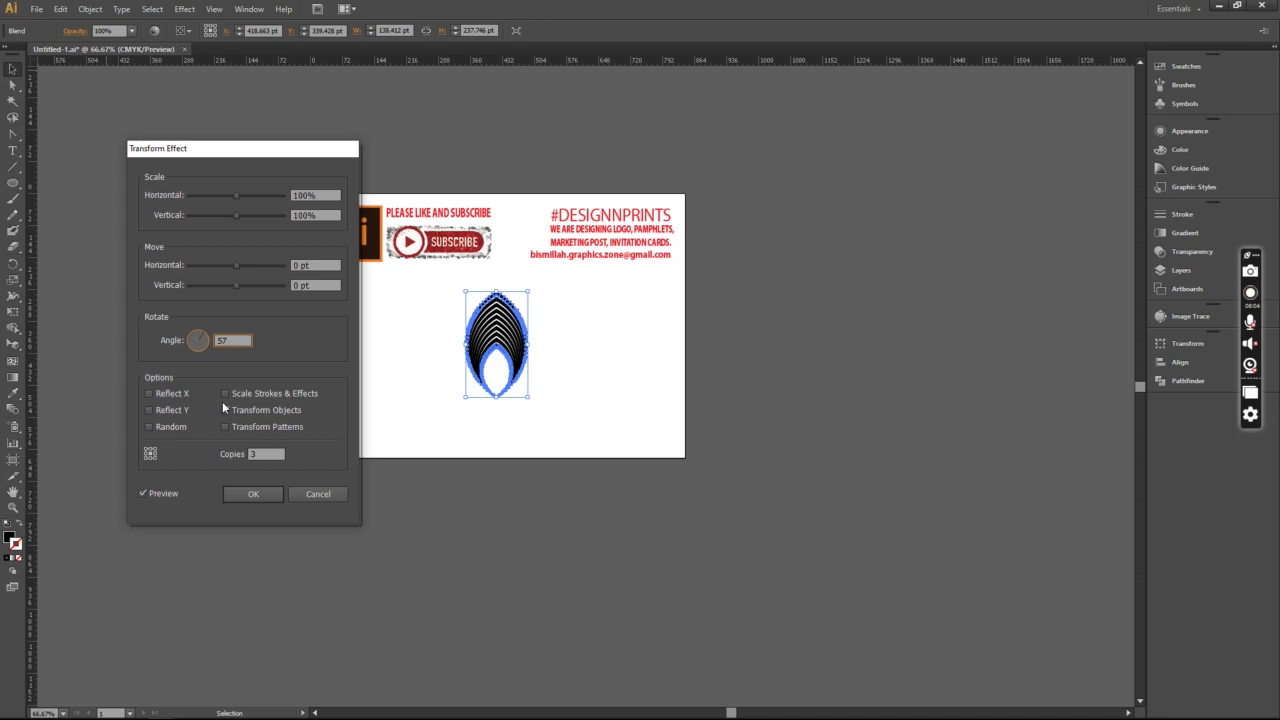
{"action": "left_click", "coordinate": [224, 408]}
{"action": "left_click_drag", "start_coordinate": [223, 148], "coordinate": [780, 205]}
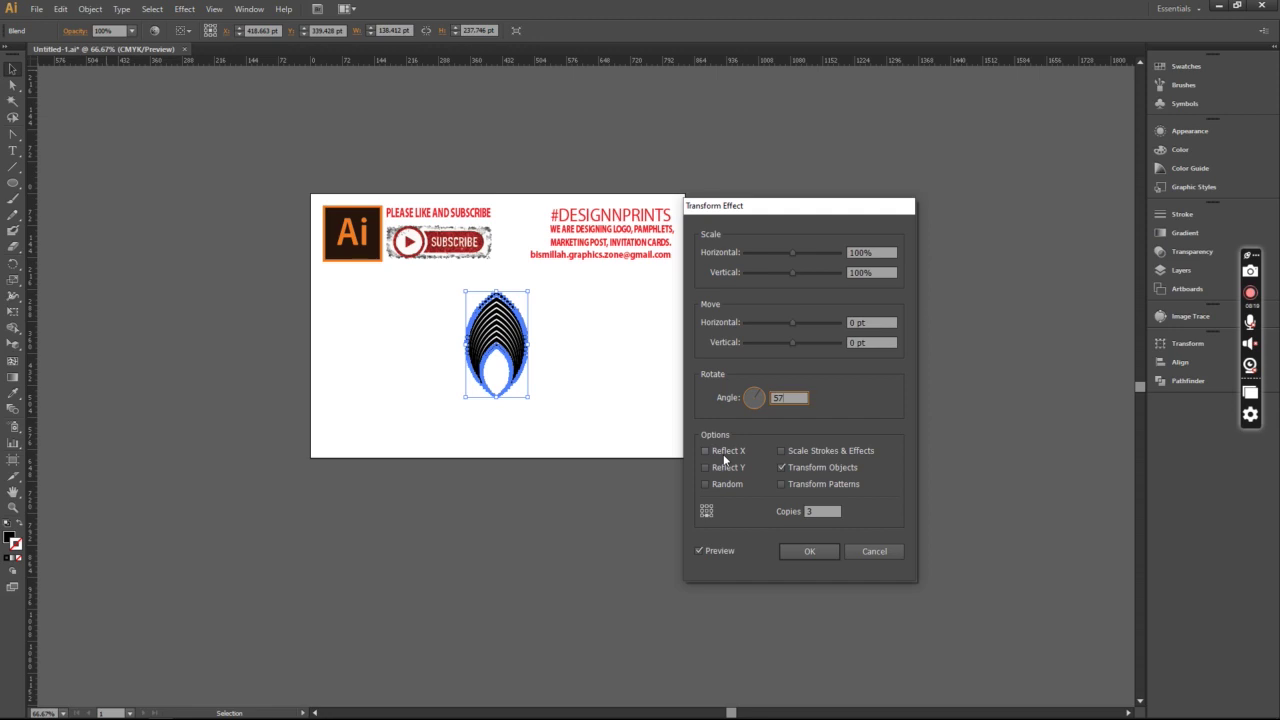
{"action": "type", "text": "90"}
Offset the rotated petal copies by -2 pt horizontally and 2 pt vertically, then apply the Transform Effect
{"action": "left_click", "coordinate": [870, 322]}
{"action": "left_click_drag", "start_coordinate": [870, 322], "coordinate": [849, 325]}
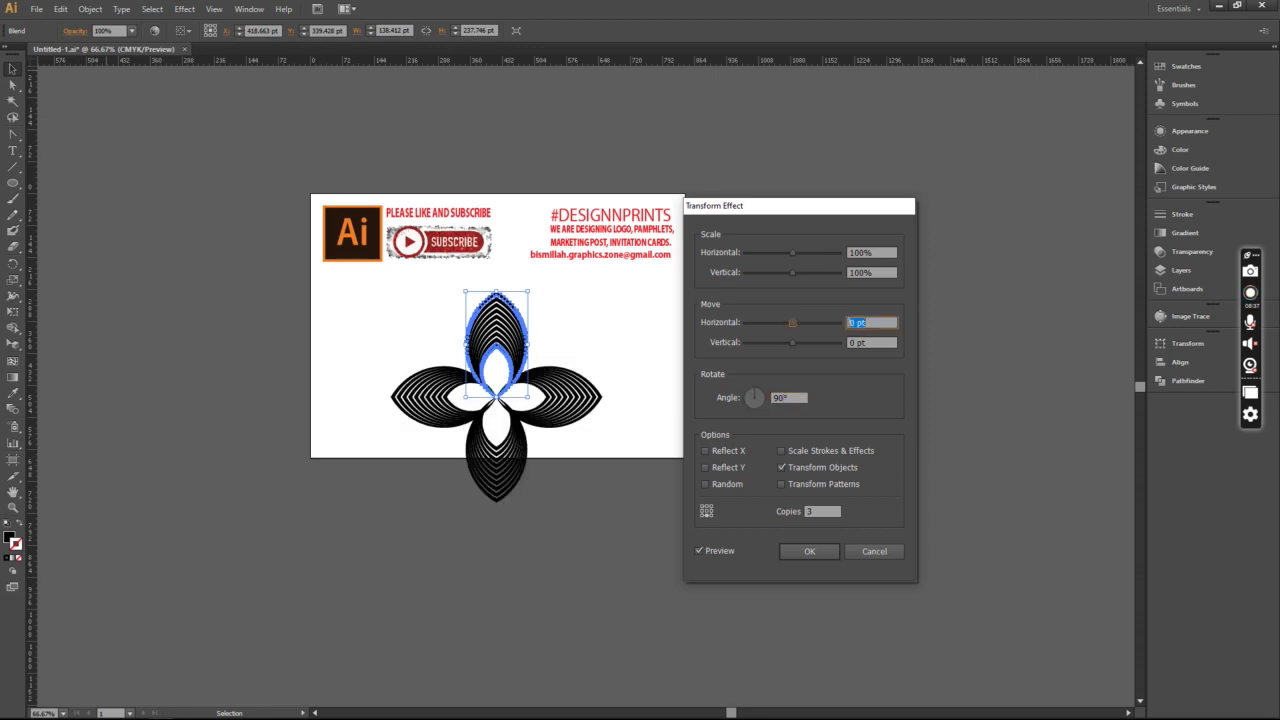
{"action": "type", "text": "4"}
{"action": "key", "text": "Down"}
{"action": "key", "text": "Down"}
{"action": "key", "text": "Down"}
{"action": "key", "text": "Down"}
{"action": "key", "text": "Down"}
{"action": "key", "text": "Down"}
{"action": "key", "text": "Down"}
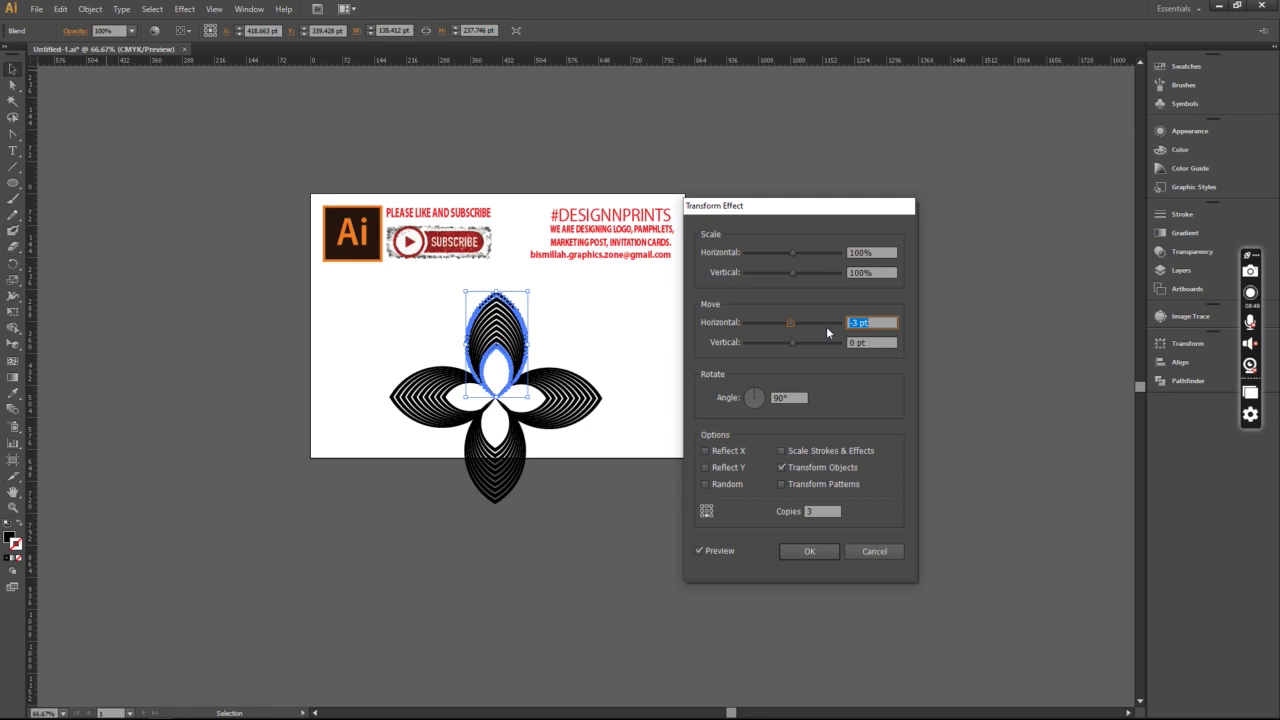
{"action": "left_click", "coordinate": [871, 343]}
{"action": "key", "text": "Up"}
{"action": "key", "text": "Up"}
{"action": "key", "text": "Up"}
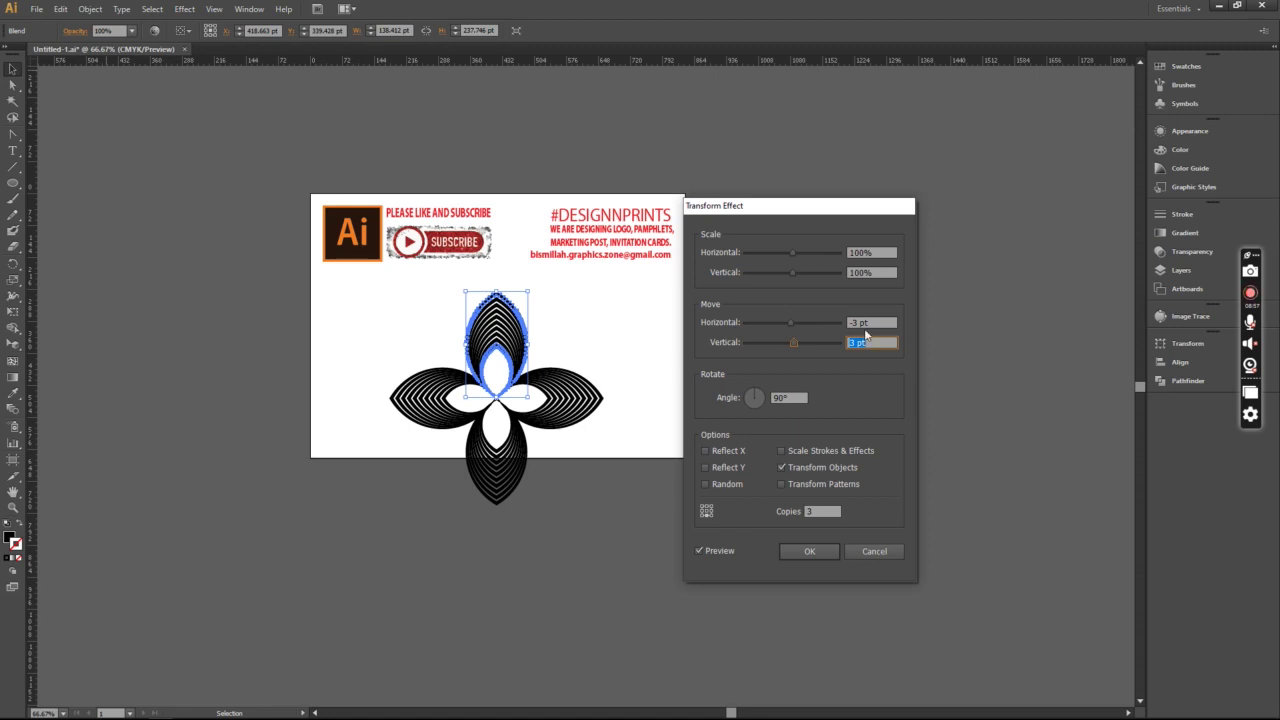
{"action": "left_click", "coordinate": [881, 323]}
{"action": "key", "text": "Down"}
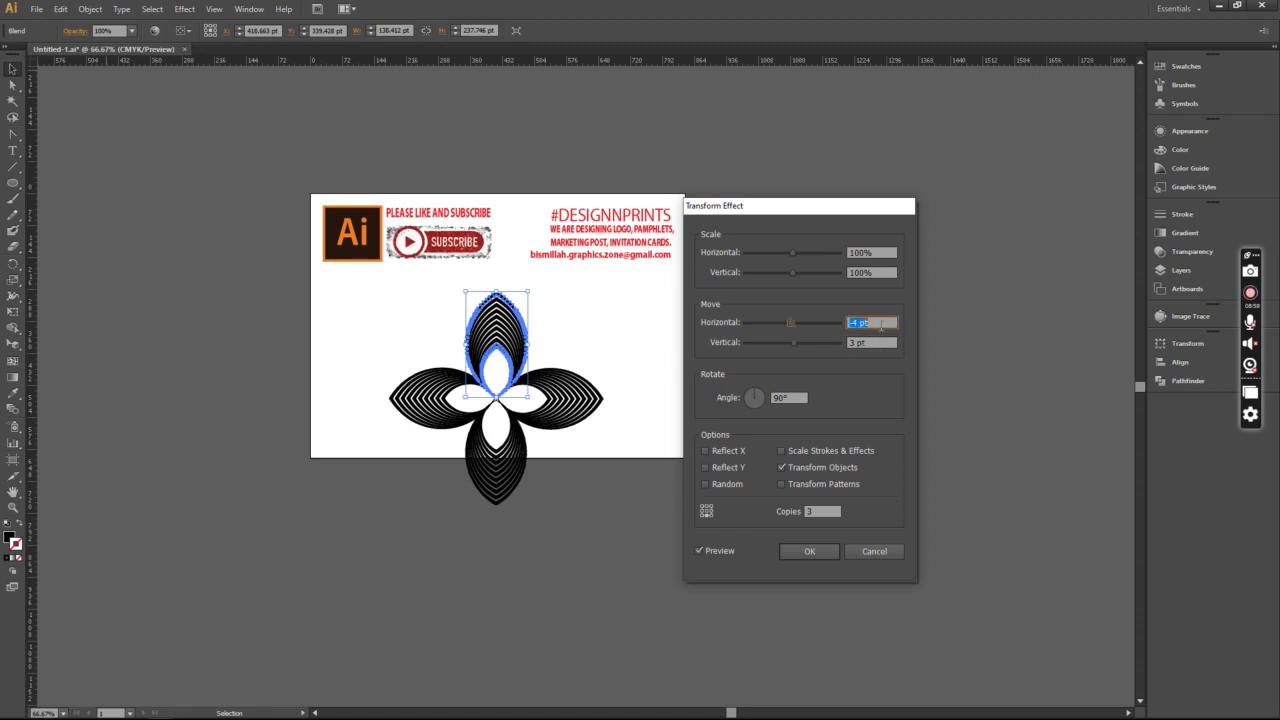
{"action": "key", "text": "Up"}
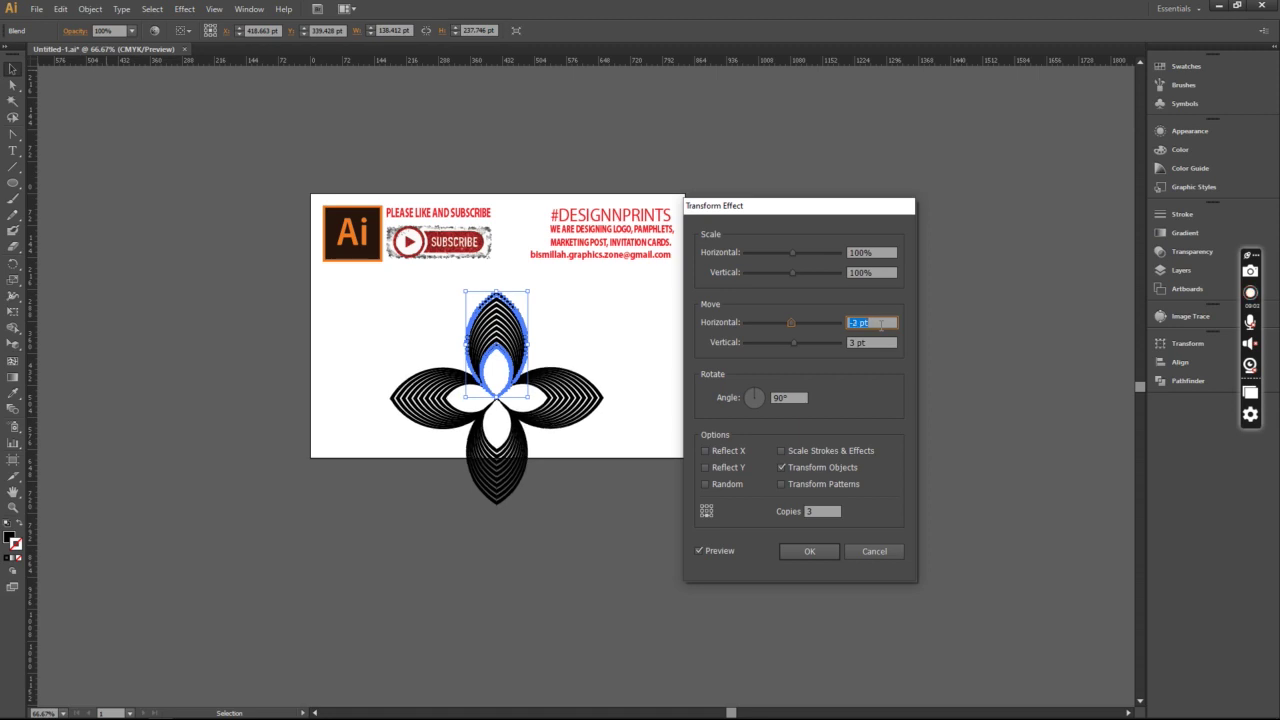
{"action": "key", "text": "Up"}
{"action": "left_click", "coordinate": [881, 342]}
{"action": "key", "text": "Down"}
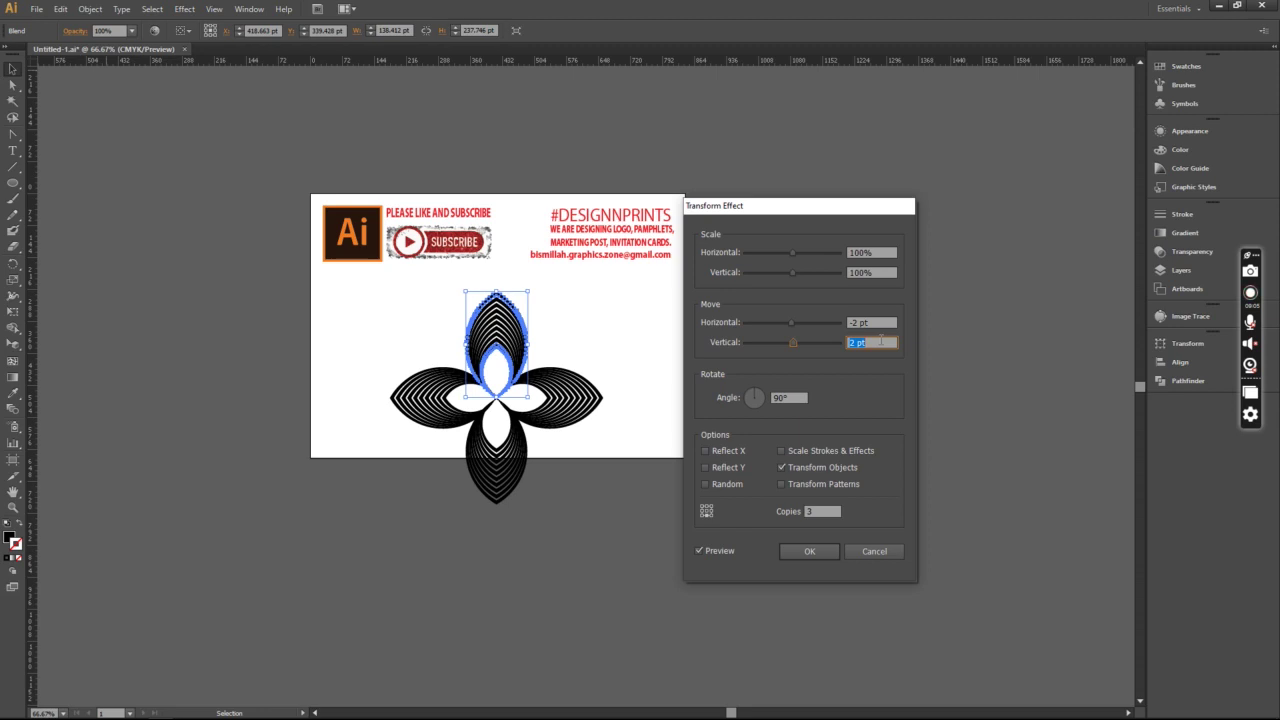
{"action": "left_click", "coordinate": [826, 553]}
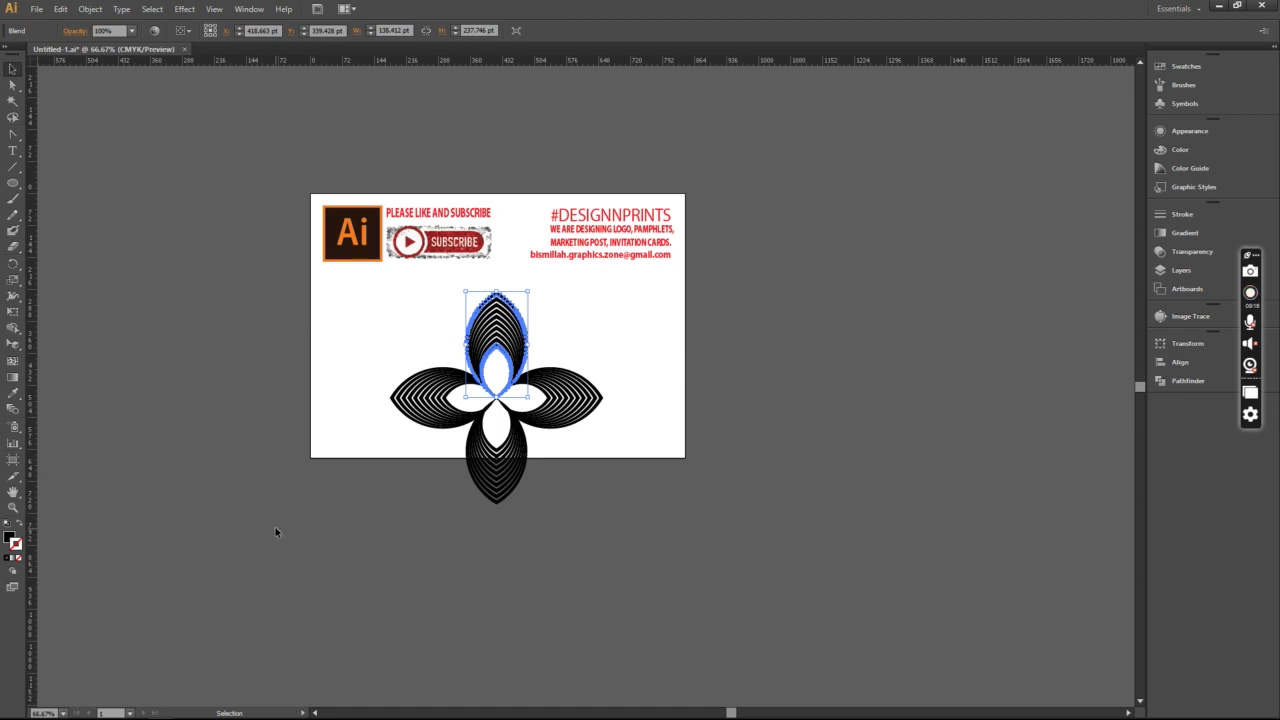
Open the Object menu for the four-petal flower
{"action": "left_click", "coordinate": [94, 11]}
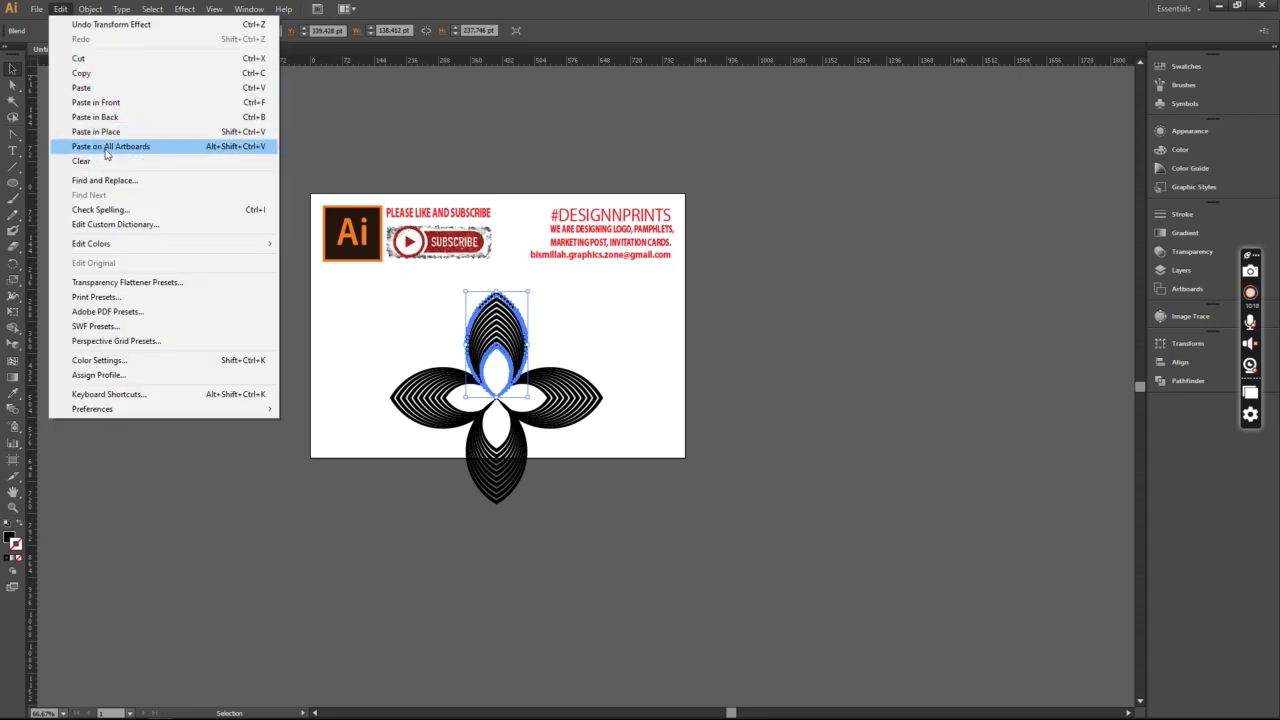
Apply Object > Expand Appearance to the four-petal flower
{"action": "left_click", "coordinate": [90, 9]}
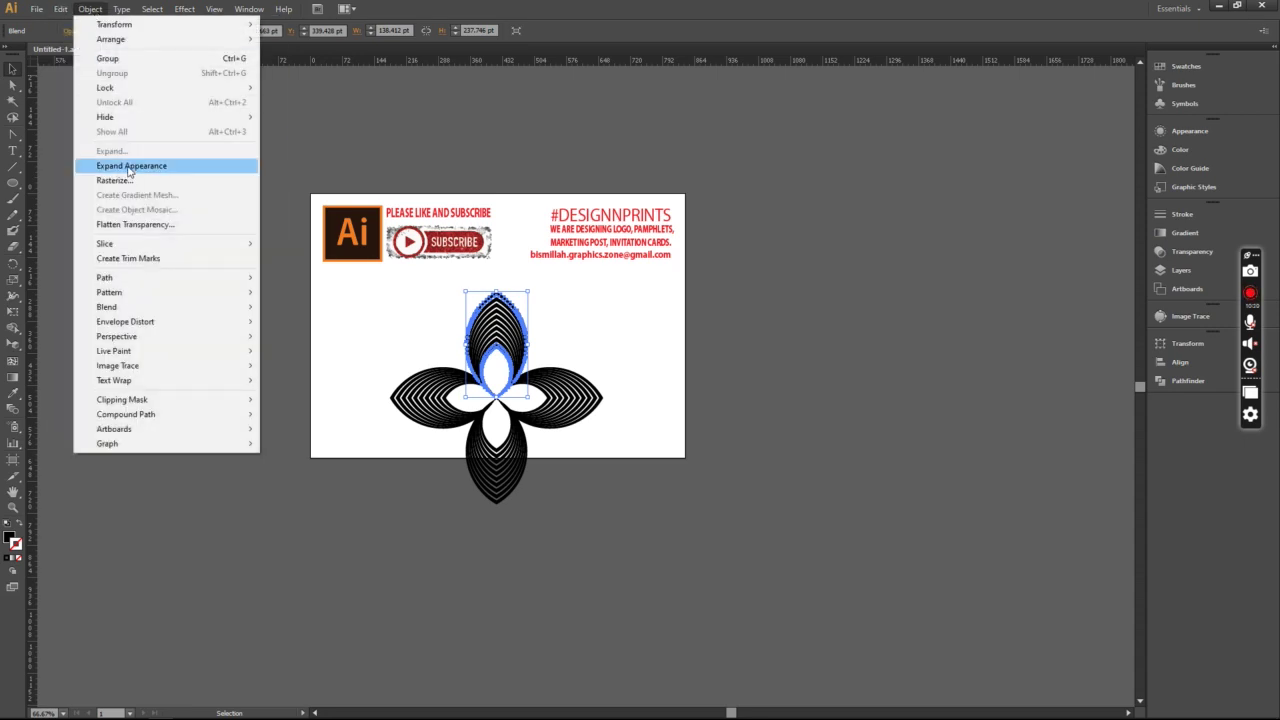
{"action": "left_click", "coordinate": [127, 162]}
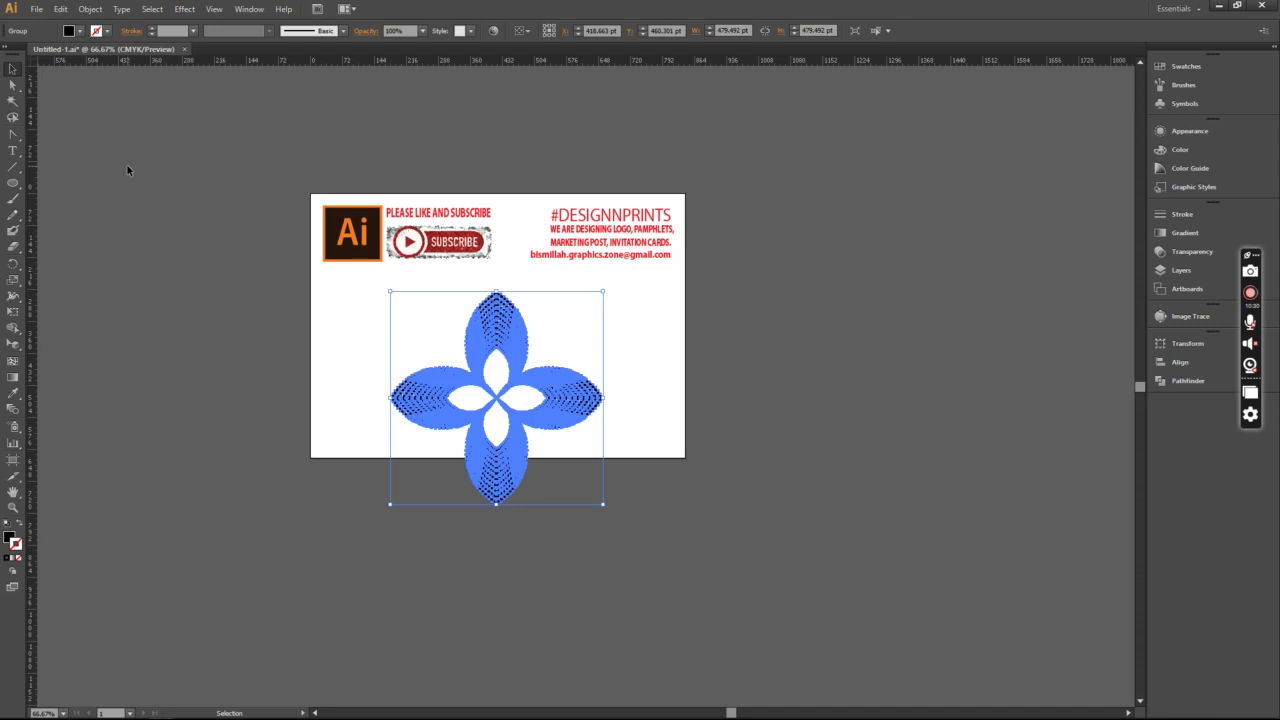
Paste the copied flower in place directly over the original, replacing an earlier Paste in Front
{"action": "left_click", "coordinate": [64, 9]}
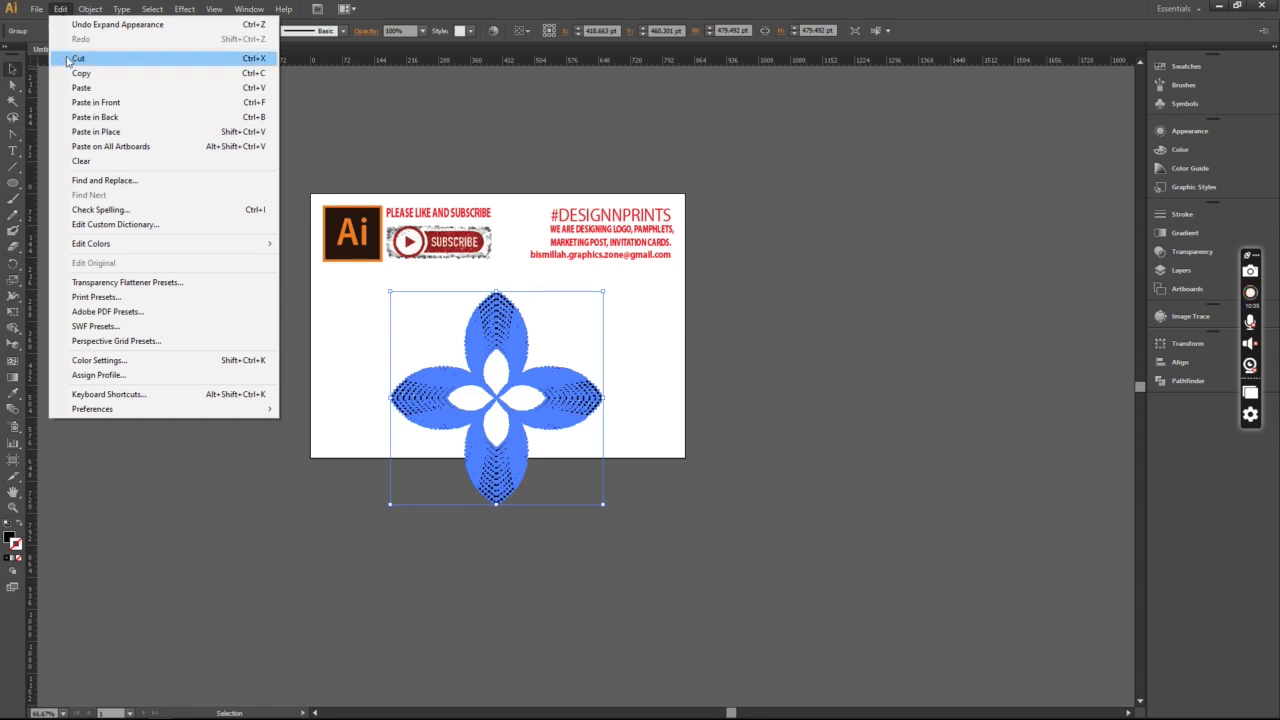
{"action": "key", "text": "Escape"}
{"action": "left_click", "coordinate": [62, 9]}
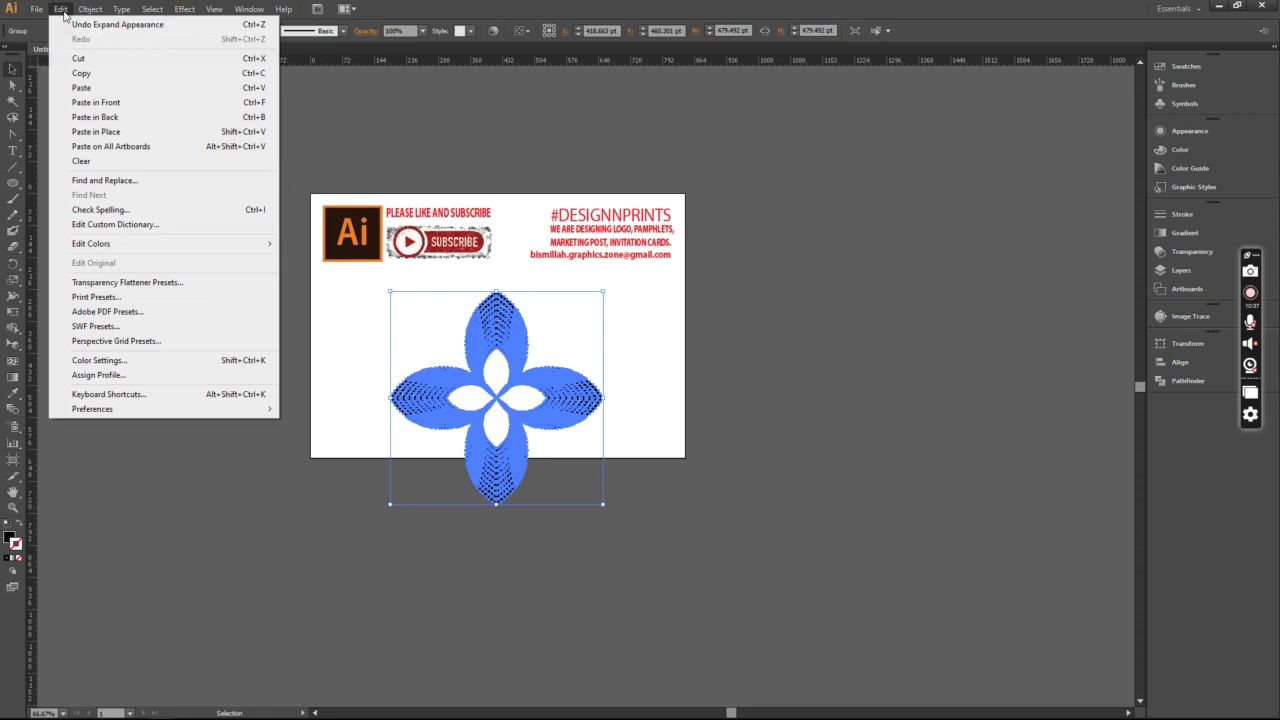
{"action": "left_click", "coordinate": [96, 102]}
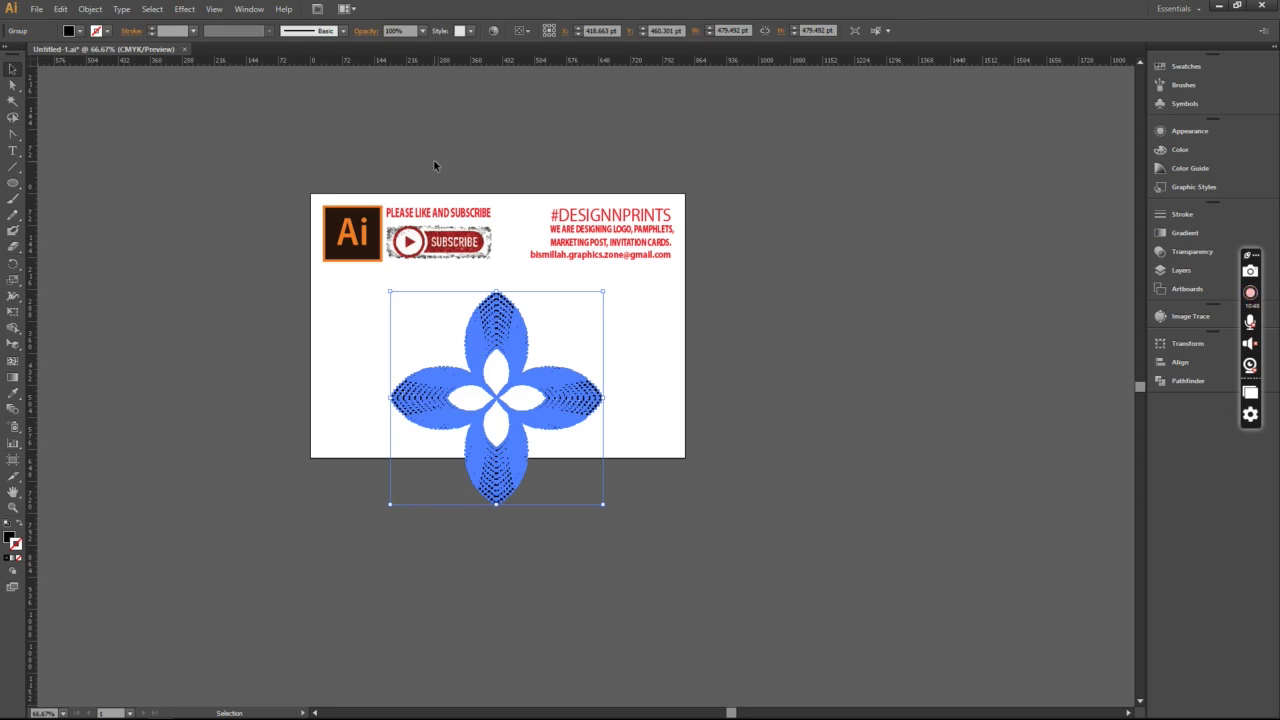
{"action": "left_click", "coordinate": [61, 9]}
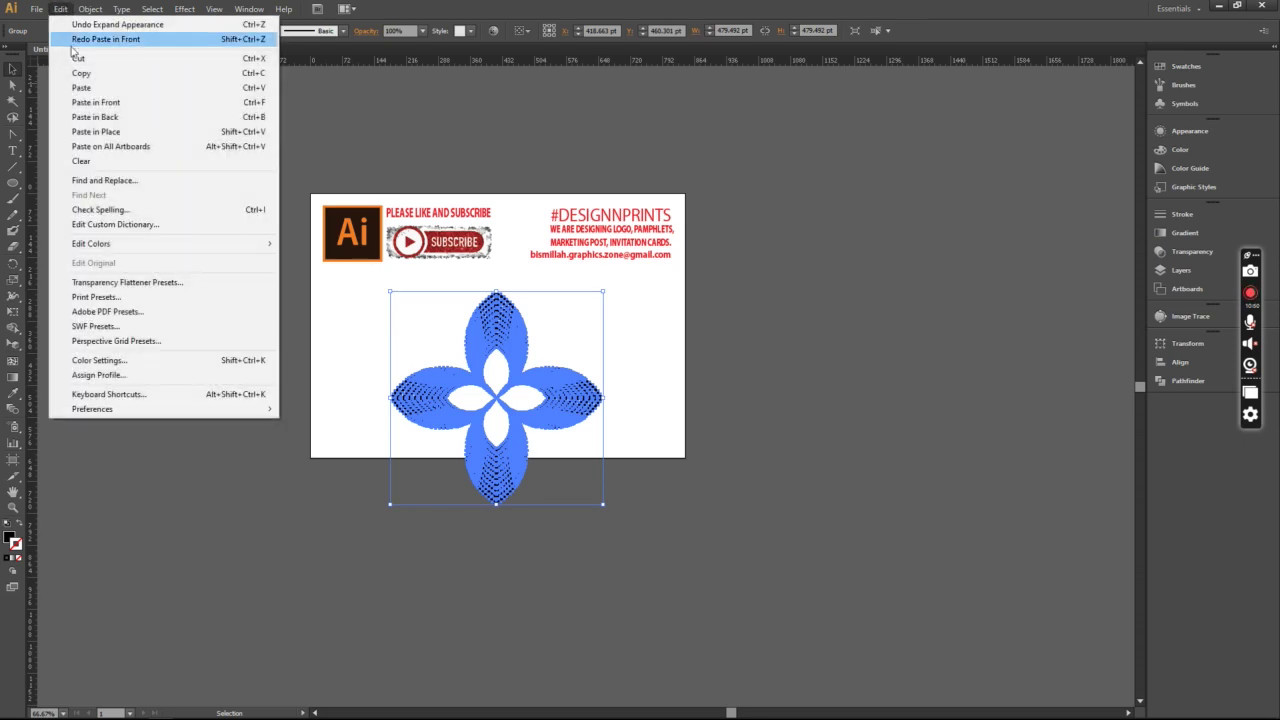
{"action": "left_click", "coordinate": [95, 131]}
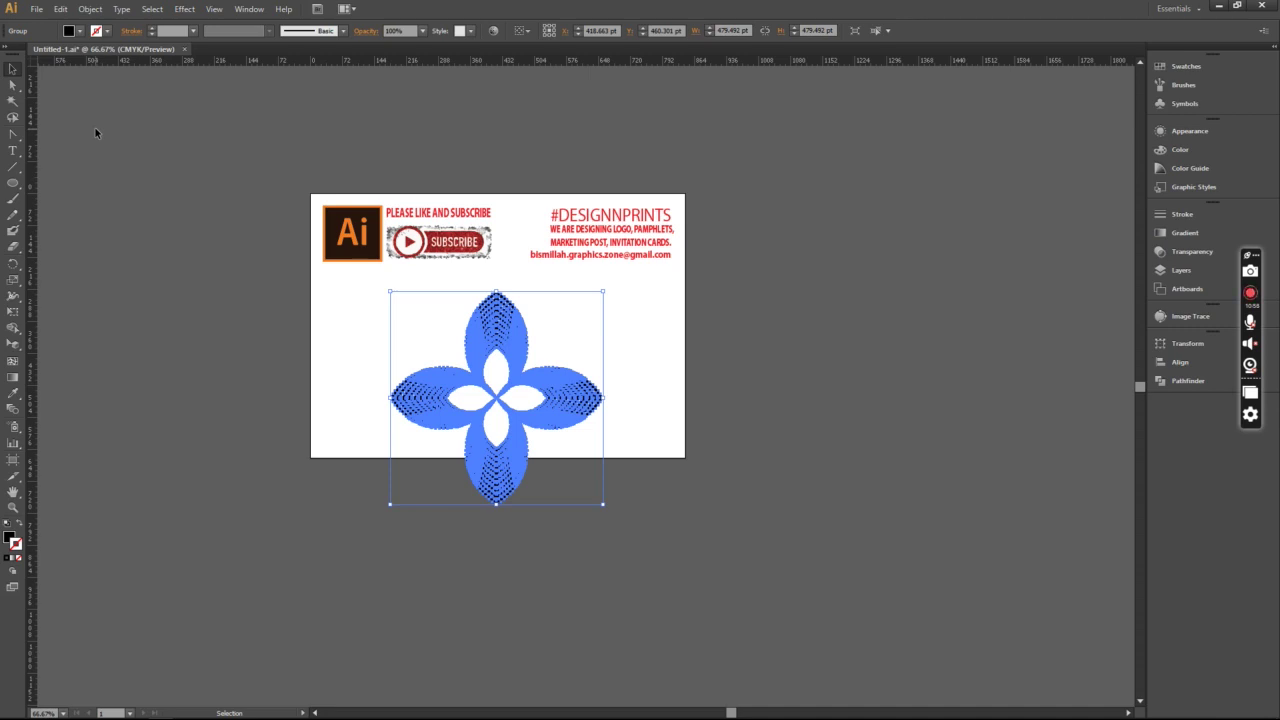
Rotate the pasted flower copy exactly 45° with Shift held
{"action": "left_click_drag", "start_coordinate": [605, 289], "coordinate": [516, 227]}
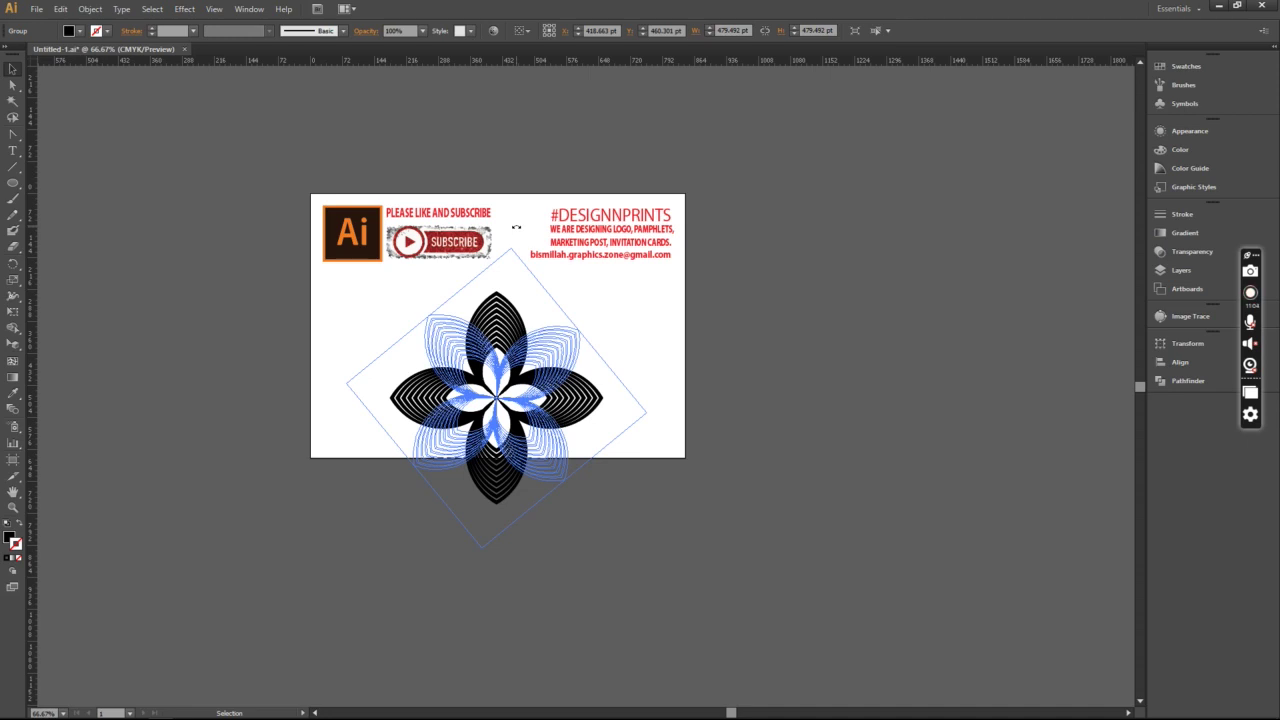
{"action": "key", "text": "shift"}
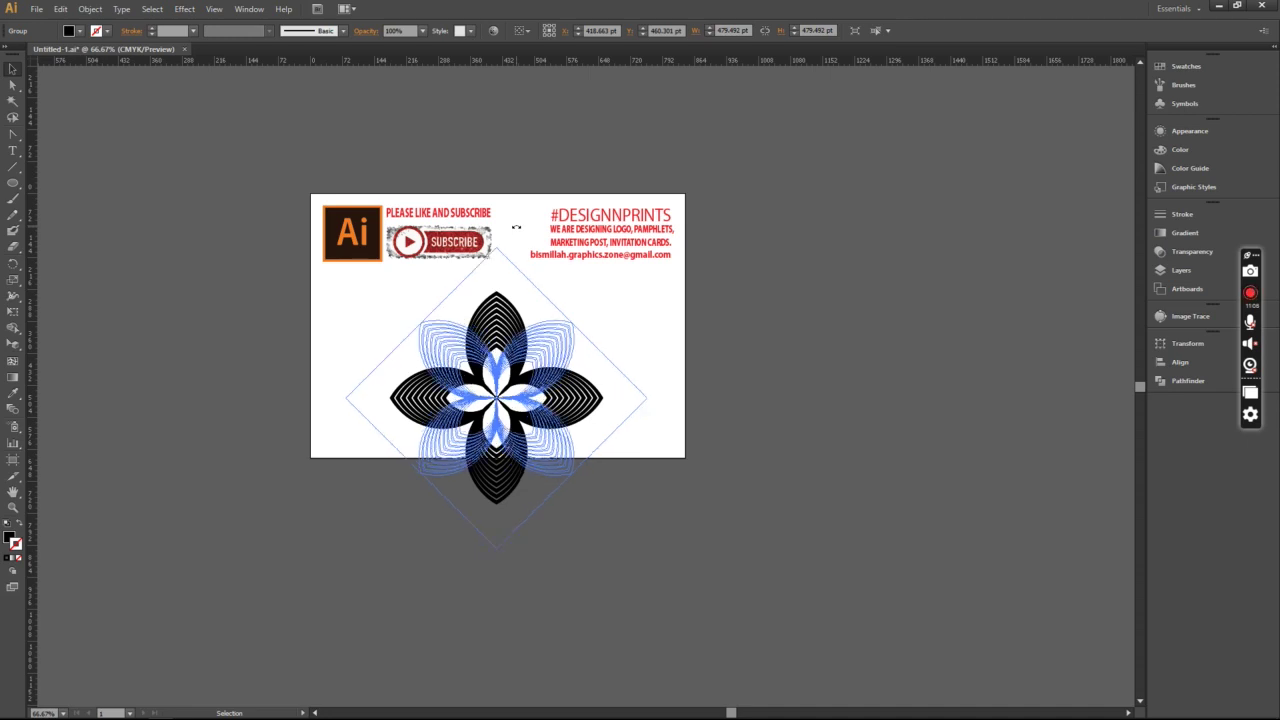
{"action": "left_click_drag", "start_coordinate": [516, 227], "coordinate": [516, 230]}
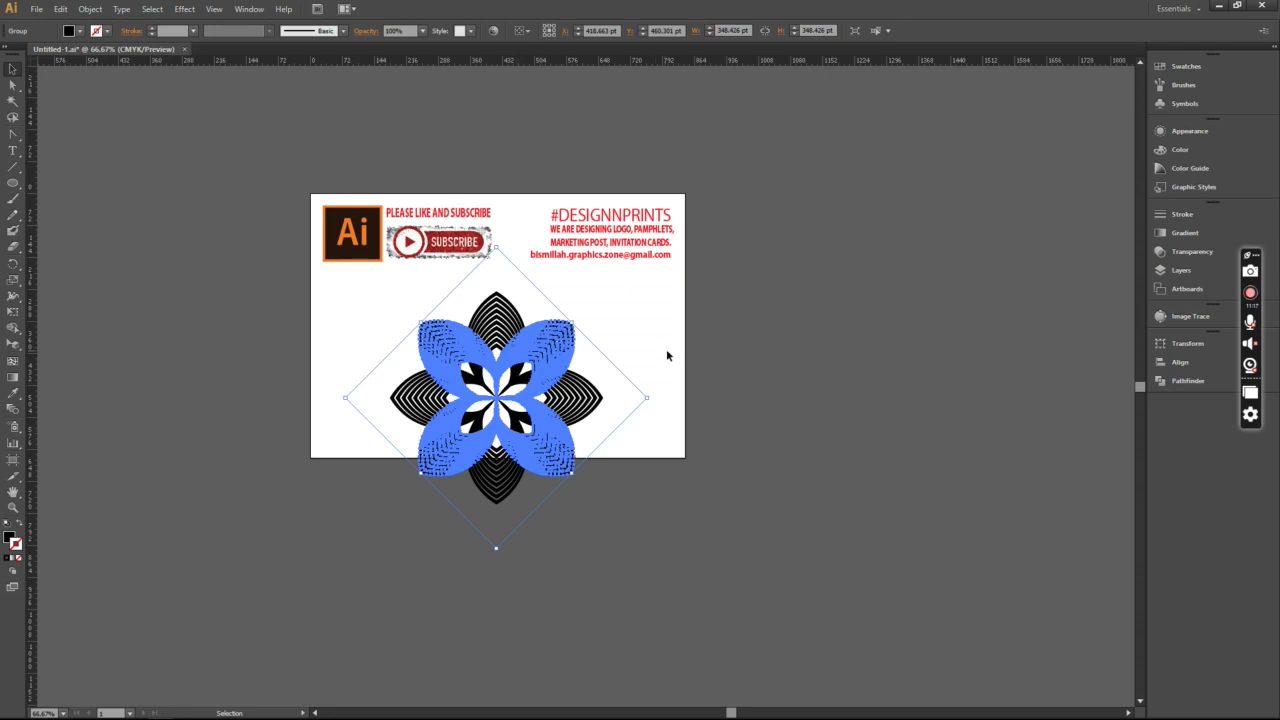
Select the rotated flower group and enlarge it from a corner handle
{"action": "left_click", "coordinate": [669, 354]}
{"action": "mouse_move", "coordinate": [652, 505]}
{"action": "left_mouse_down"}
{"action": "mouse_move", "coordinate": [366, 353]}
{"action": "mouse_move", "coordinate": [362, 294]}
{"action": "left_mouse_up"}
{"action": "mouse_move", "coordinate": [605, 507]}
{"action": "left_mouse_down"}
{"action": "mouse_move", "coordinate": [655, 545]}
{"action": "mouse_move", "coordinate": [627, 466]}
{"action": "left_mouse_up"}
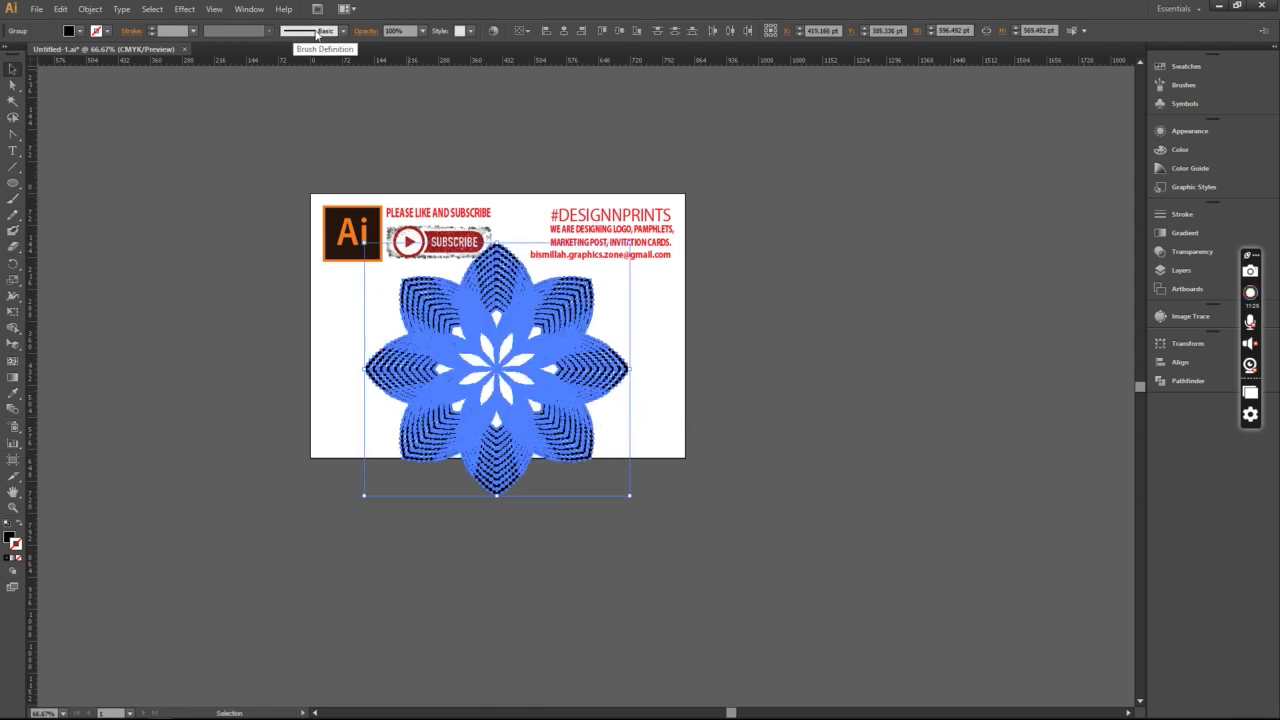
Show the Stroke settings panel after briefly checking Gradient and Transparency
{"action": "left_click", "coordinate": [1176, 216]}
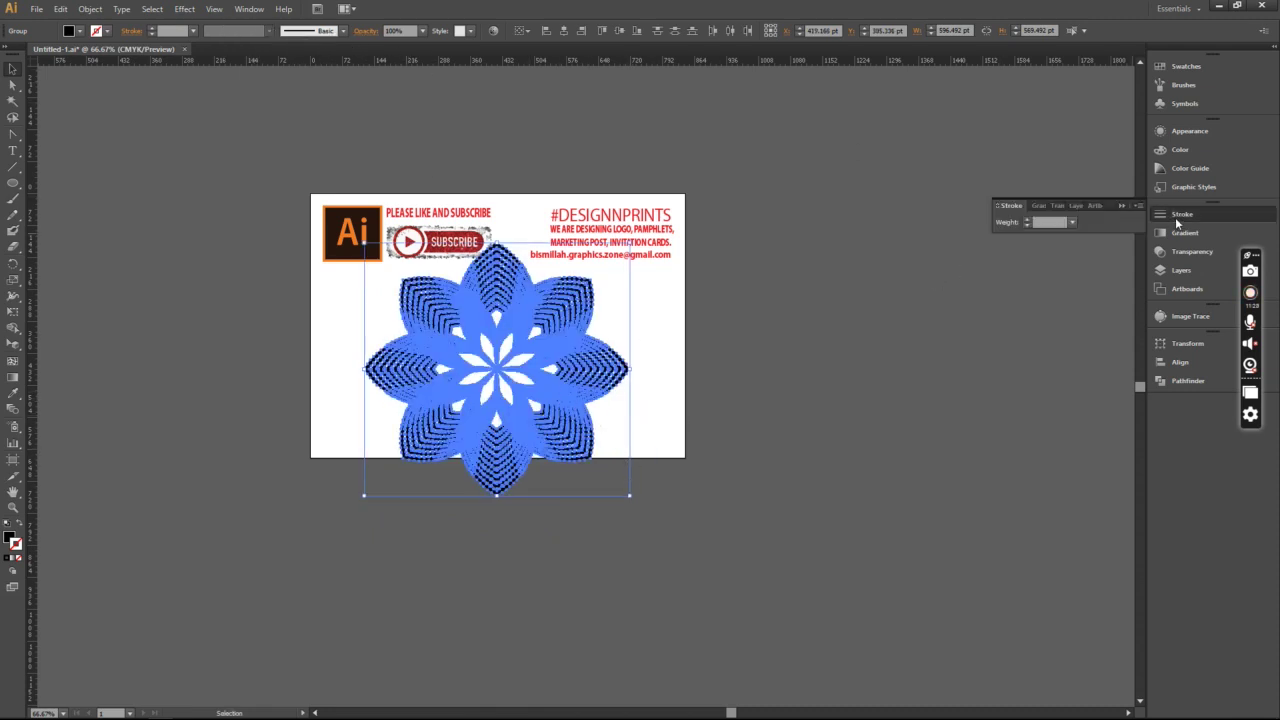
{"action": "left_click", "coordinate": [1040, 207]}
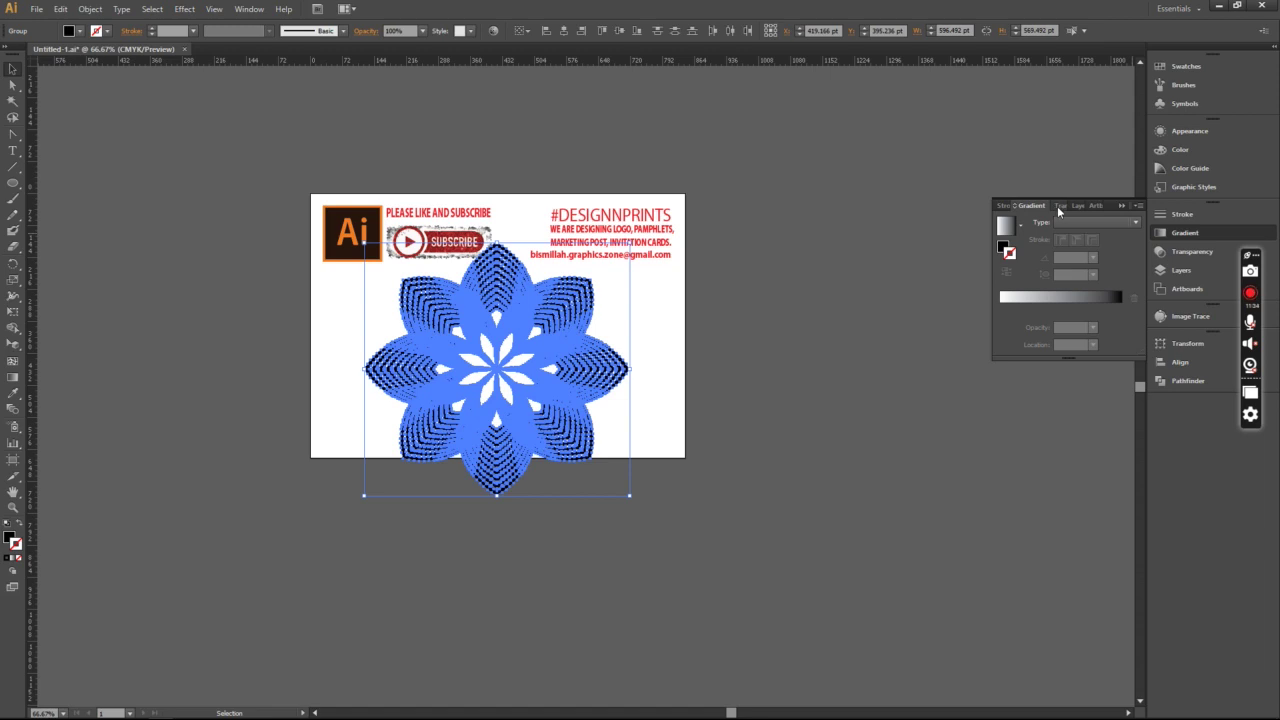
{"action": "left_click", "coordinate": [1060, 206]}
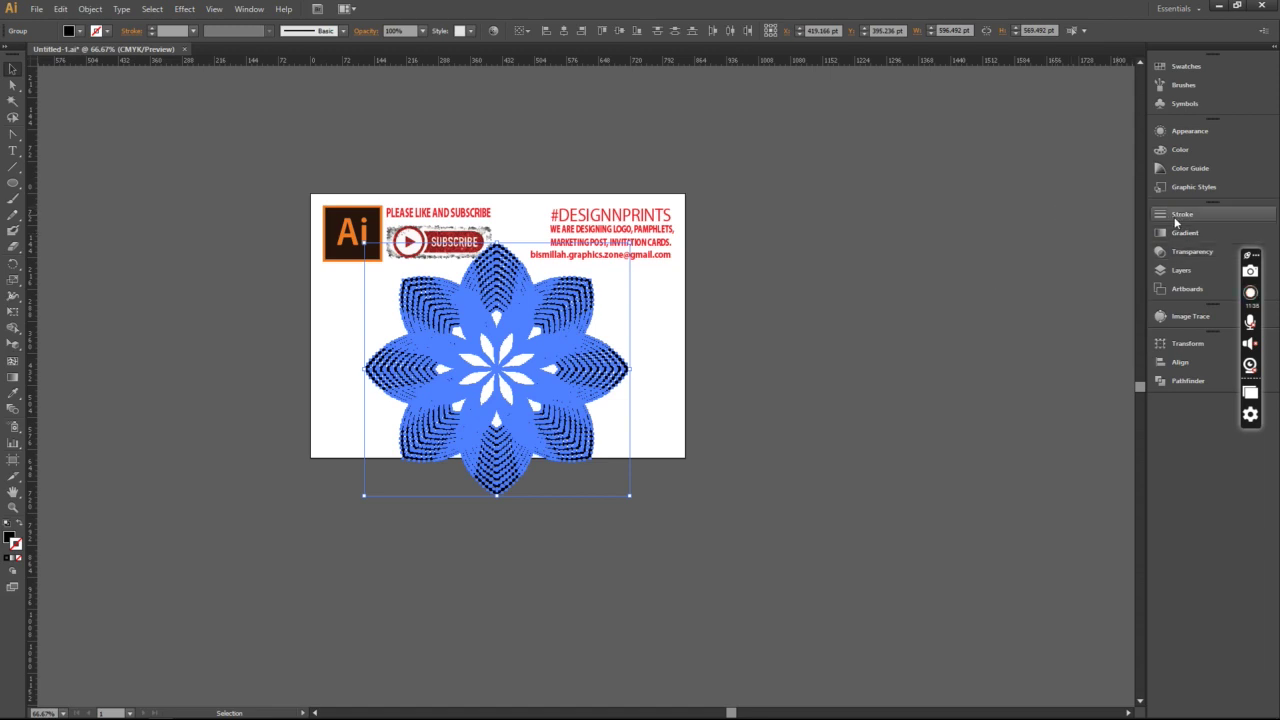
{"action": "left_click", "coordinate": [1176, 214]}
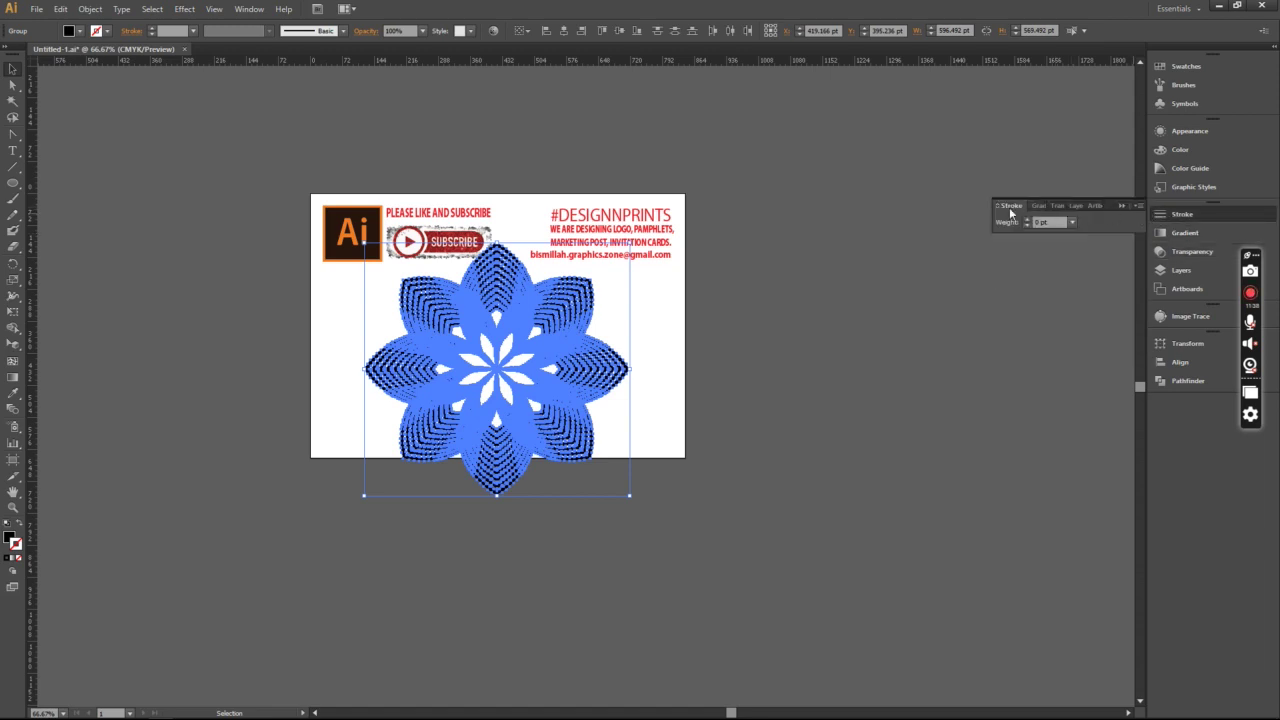
Marquee-select the whole eight-petal flower and bring up the Swatches panel
{"action": "left_click", "coordinate": [784, 225]}
{"action": "left_click", "coordinate": [580, 336]}
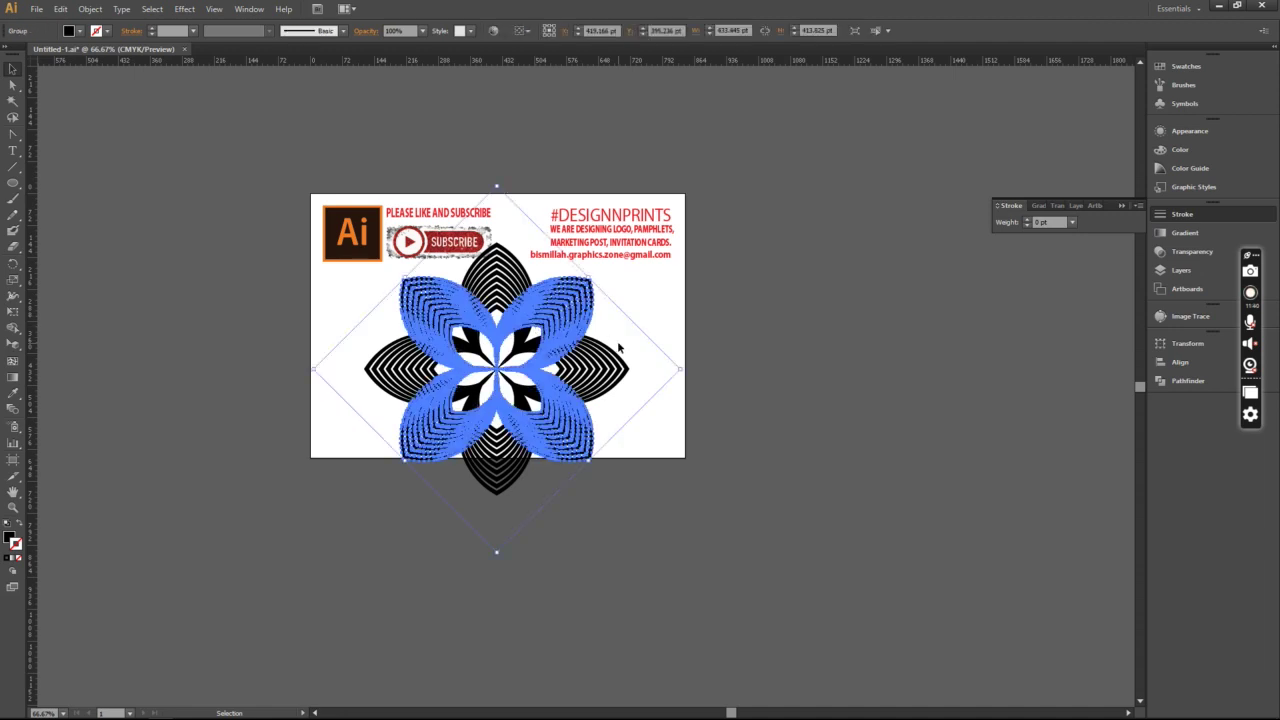
{"action": "left_click_drag", "start_coordinate": [748, 457], "coordinate": [365, 319]}
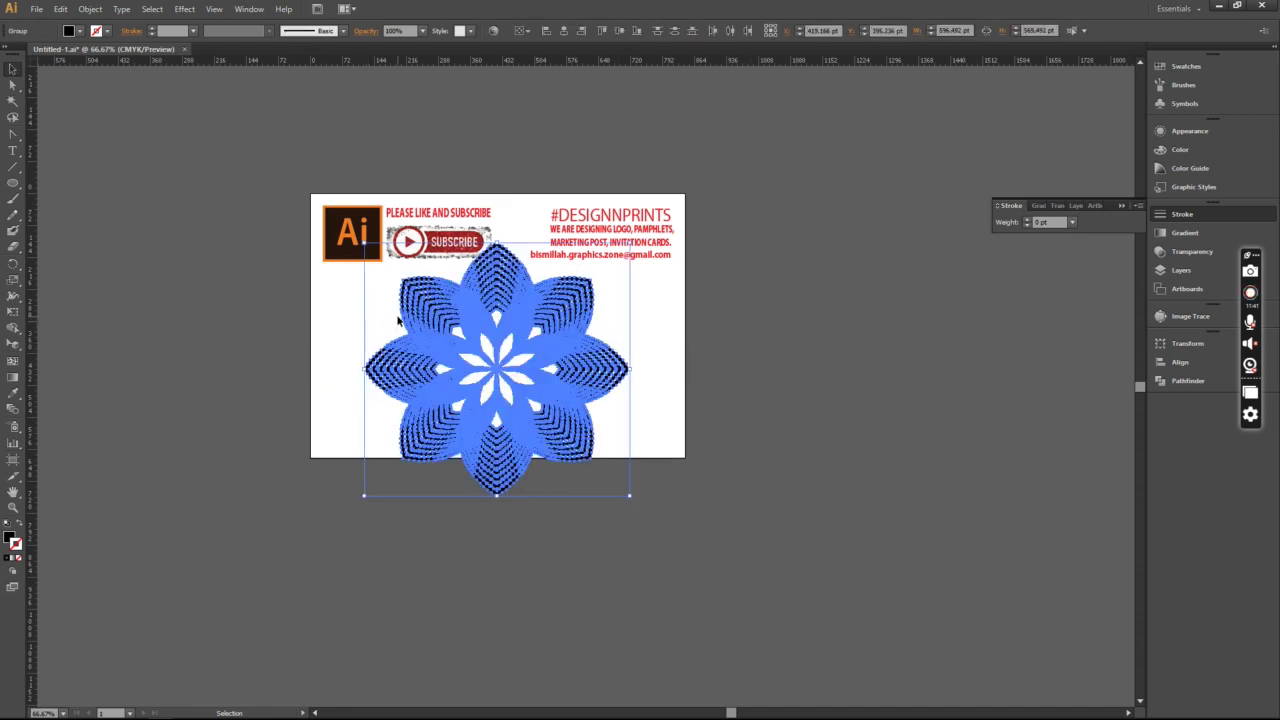
{"action": "left_click", "coordinate": [1180, 67]}
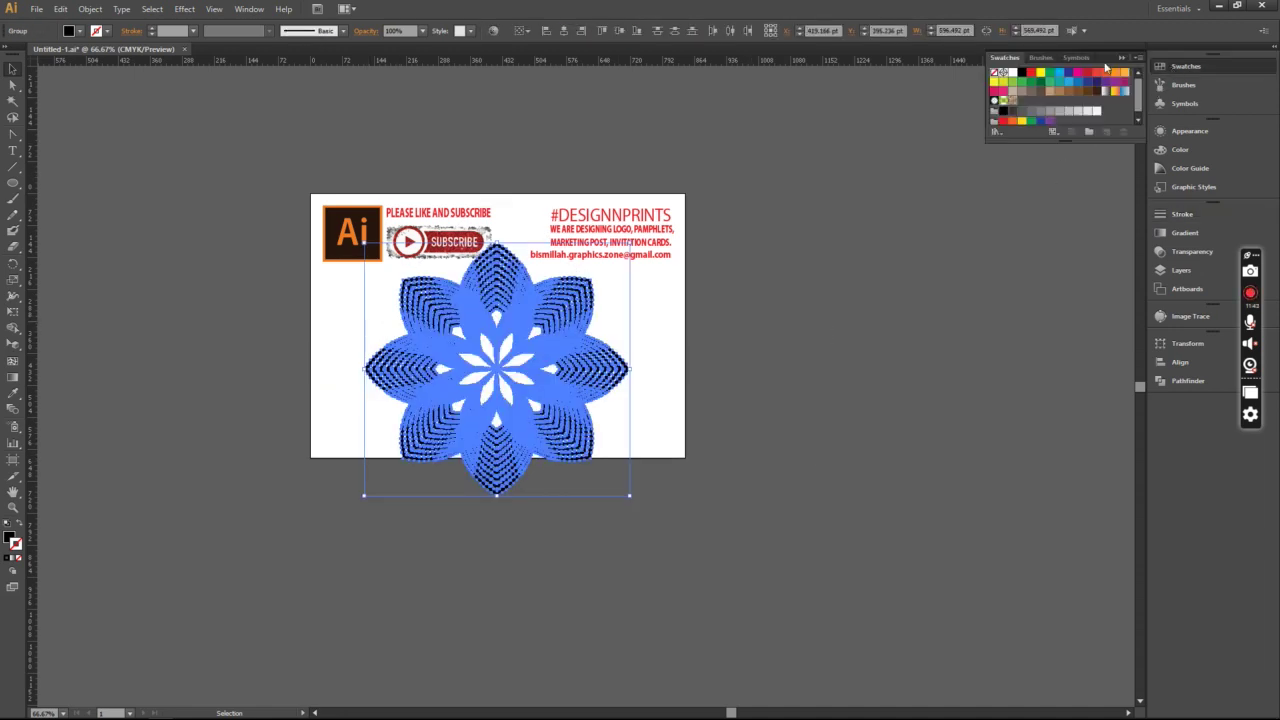
Give the flower a teal stroke from the swatches
{"action": "left_click", "coordinate": [1067, 76]}
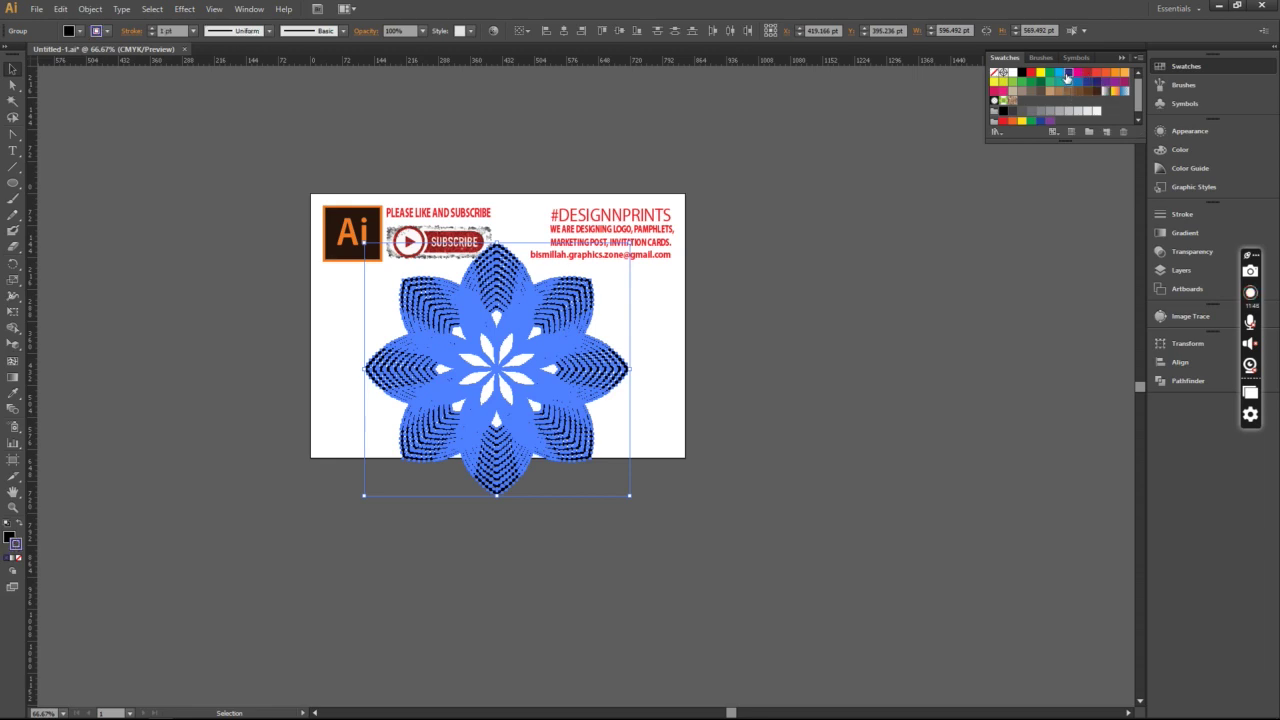
{"action": "left_click", "coordinate": [1059, 76]}
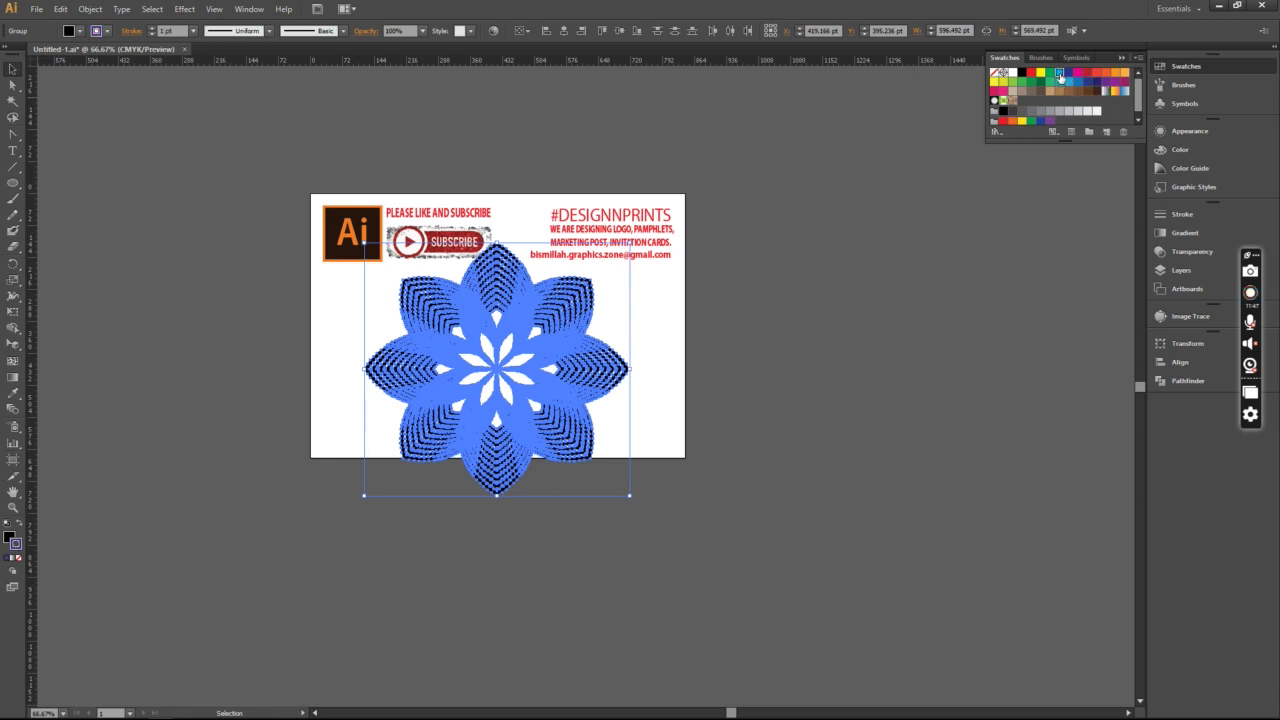
{"action": "left_click", "coordinate": [825, 258]}
Adjust the diagonal four-petal group to centre it, then reselect the whole flower for alignment
{"action": "left_click", "coordinate": [598, 335]}
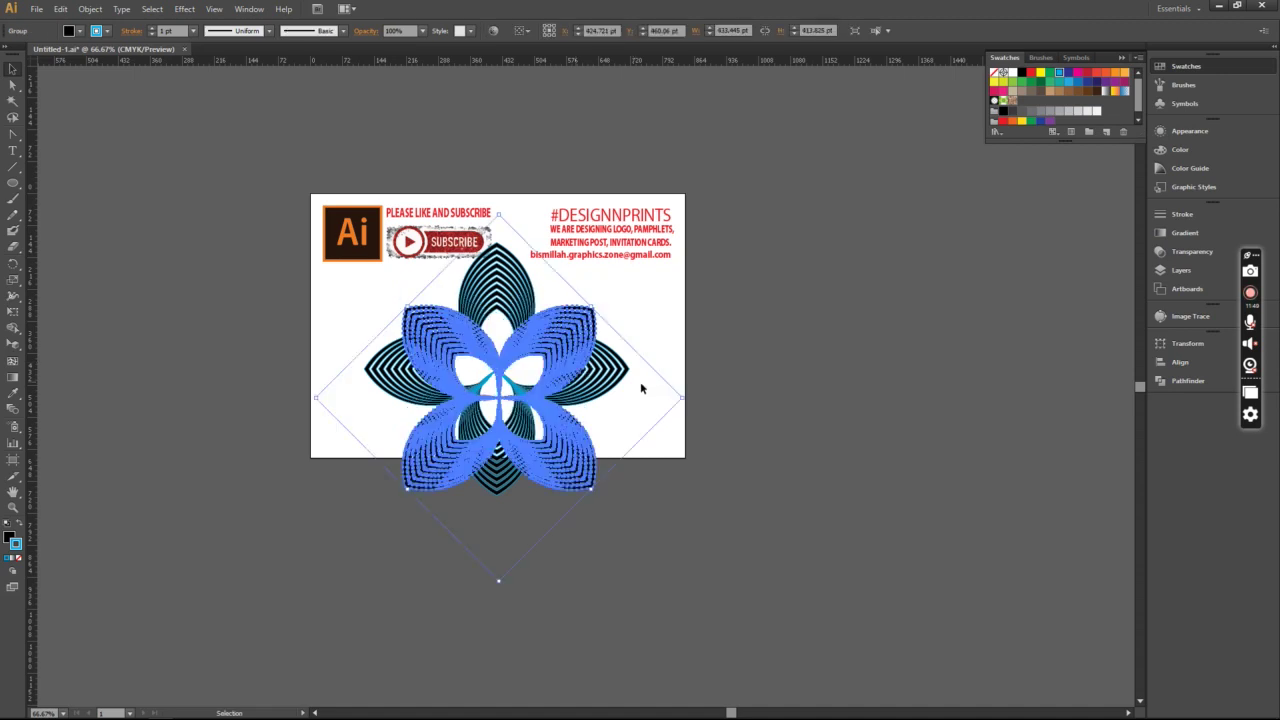
{"action": "left_click", "coordinate": [762, 402]}
{"action": "key", "text": "ctrl+z"}
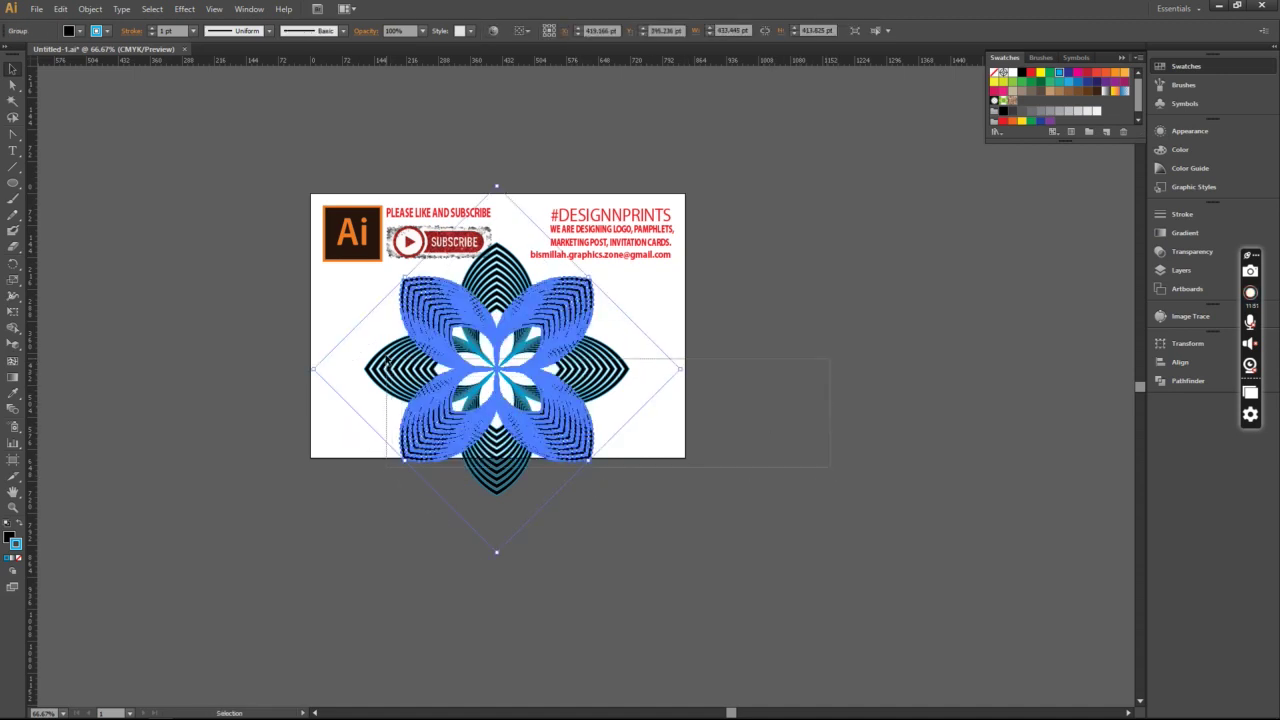
{"action": "left_click", "coordinate": [383, 350], "text": "shift"}
{"action": "left_click", "coordinate": [1180, 364]}
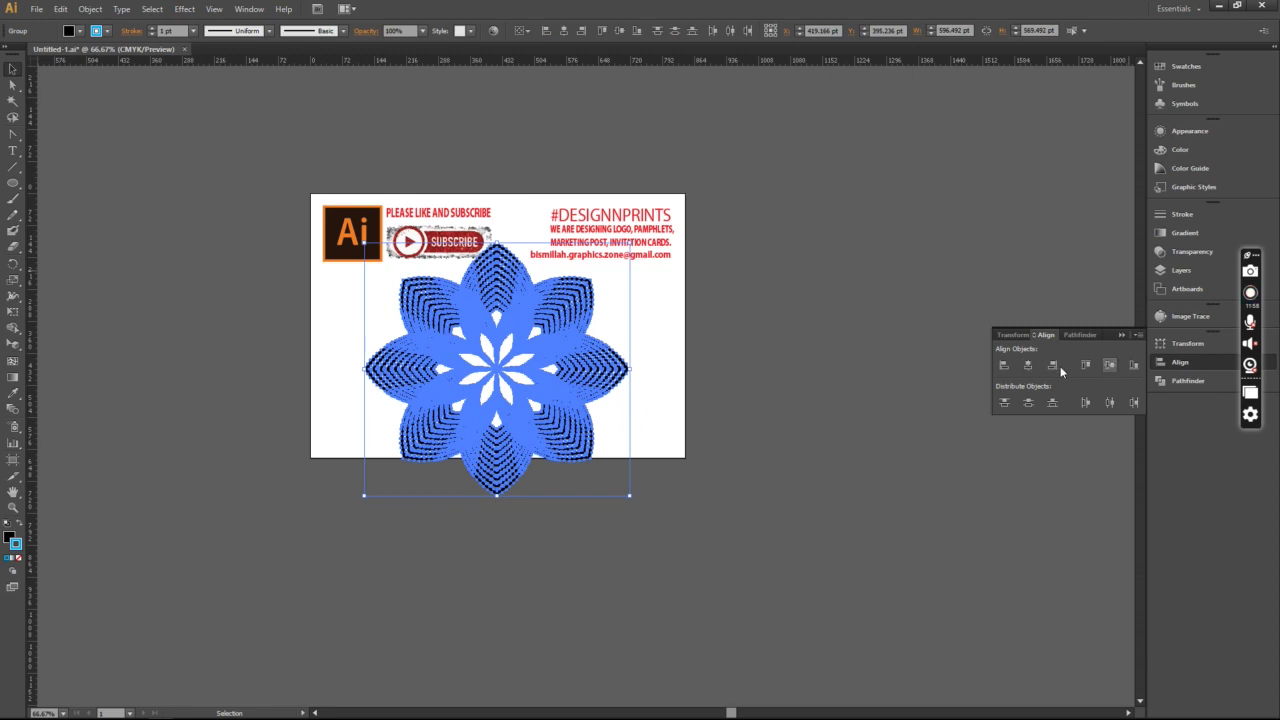
Shrink the flower group slightly from its bottom-right corner
{"action": "left_click", "coordinate": [668, 346]}
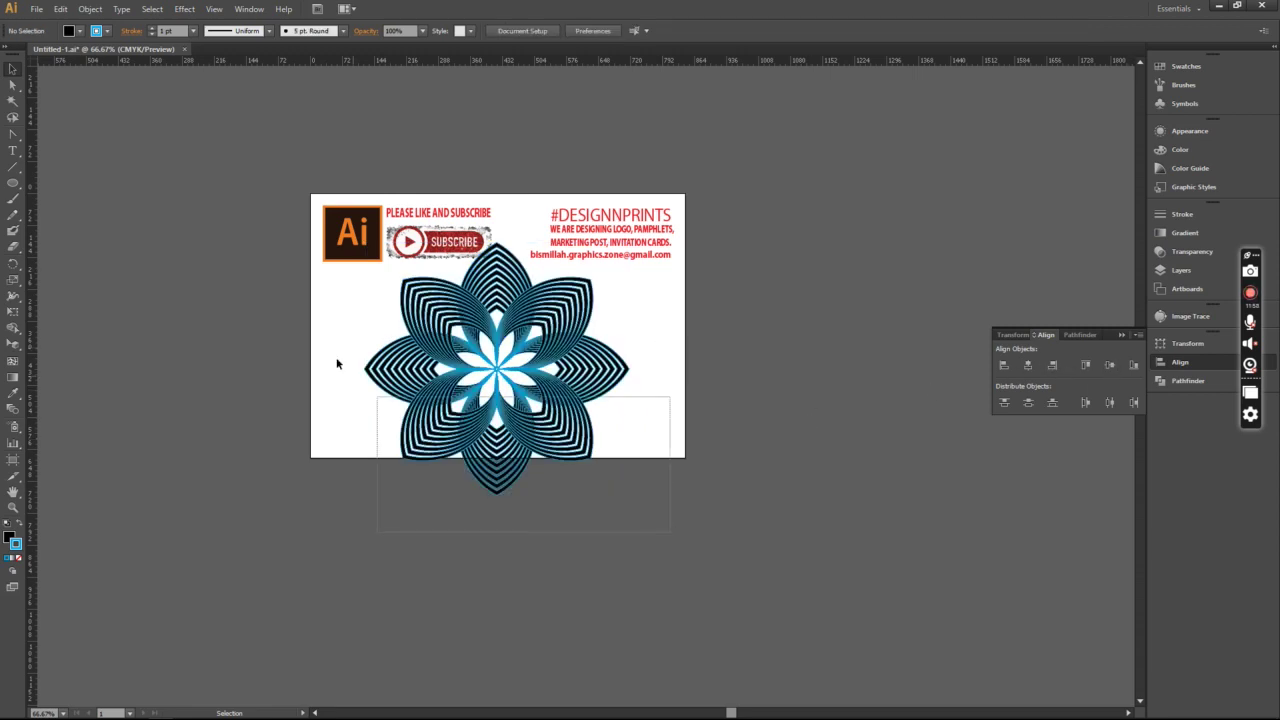
{"action": "left_click_drag", "start_coordinate": [677, 528], "coordinate": [337, 363]}
{"action": "left_click_drag", "start_coordinate": [632, 498], "coordinate": [609, 474]}
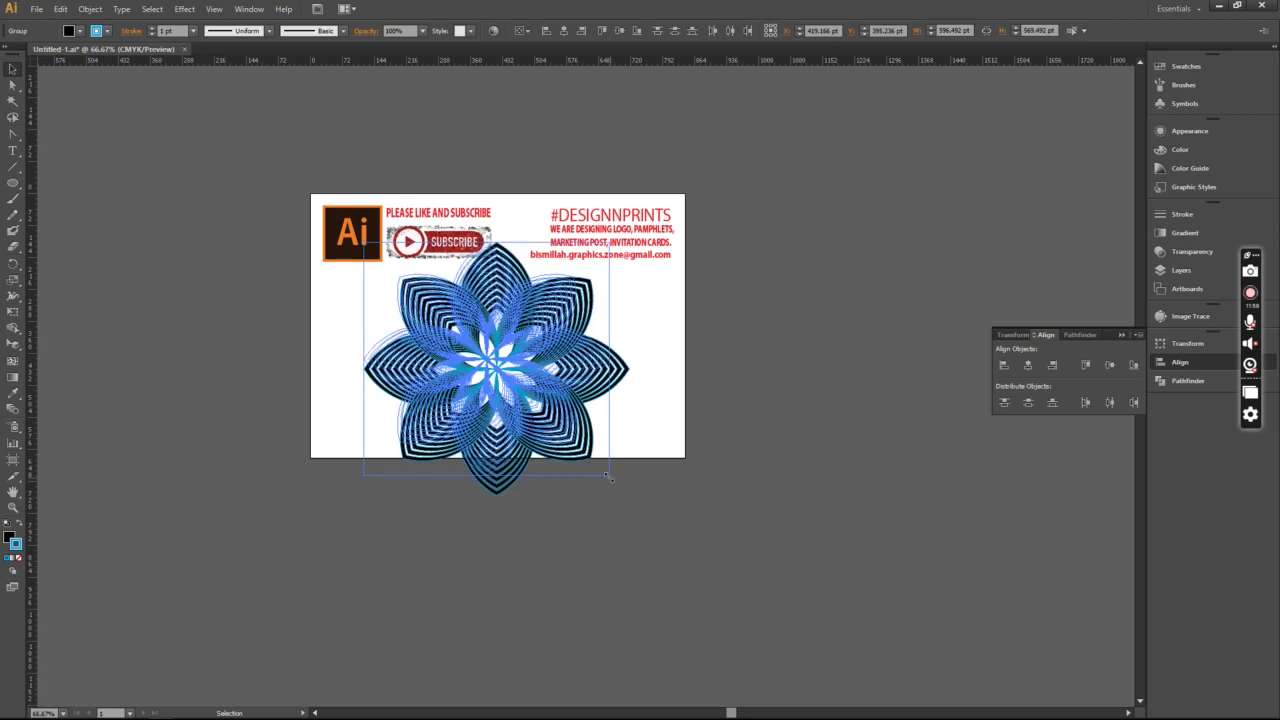
Move the flower slightly up and left on the artboard
{"action": "left_click", "coordinate": [736, 495]}
{"action": "left_click_drag", "start_coordinate": [528, 376], "coordinate": [713, 443]}
{"action": "key", "text": "a"}
{"action": "key", "text": "v"}
{"action": "mouse_move", "coordinate": [608, 395]}
{"action": "left_mouse_down"}
{"action": "mouse_move", "coordinate": [575, 577]}
{"action": "mouse_move", "coordinate": [592, 380]}
{"action": "left_mouse_up"}
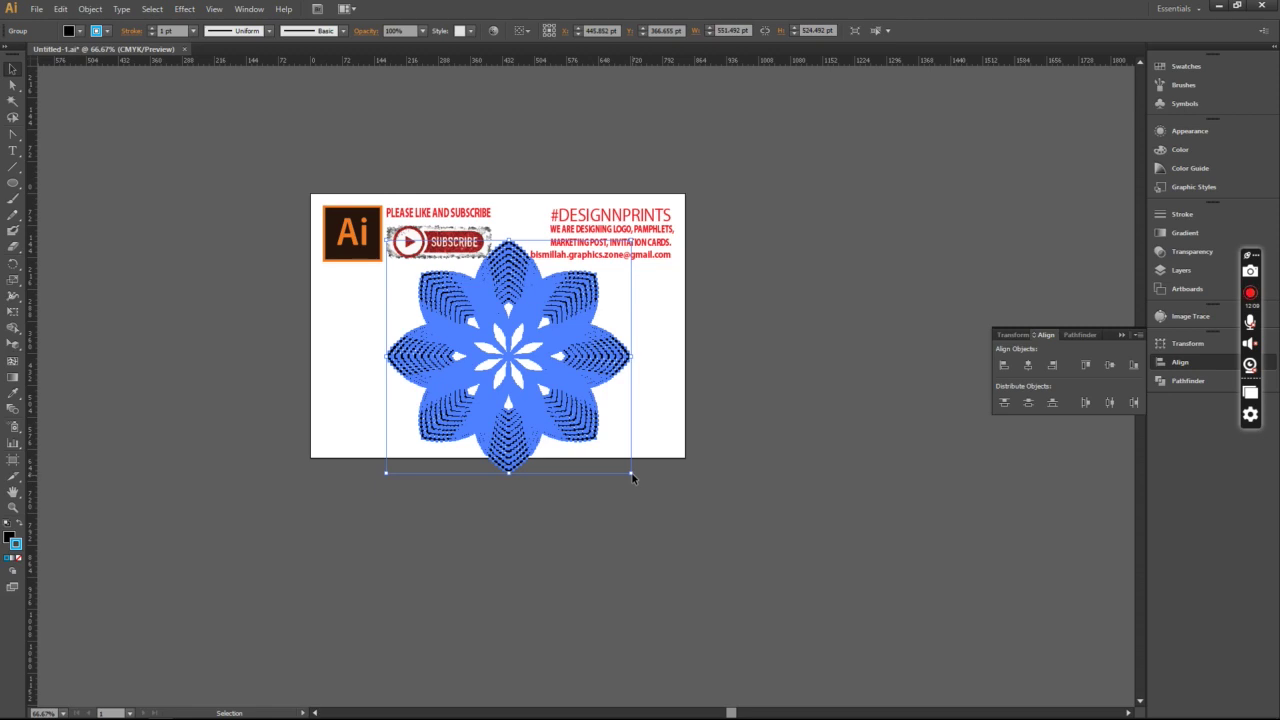
{"action": "left_click", "coordinate": [602, 274]}
Move the flower aside and scale the header logo and text group down
{"action": "left_click_drag", "start_coordinate": [602, 274], "coordinate": [798, 204]}
{"action": "left_click_drag", "start_coordinate": [600, 316], "coordinate": [578, 434]}
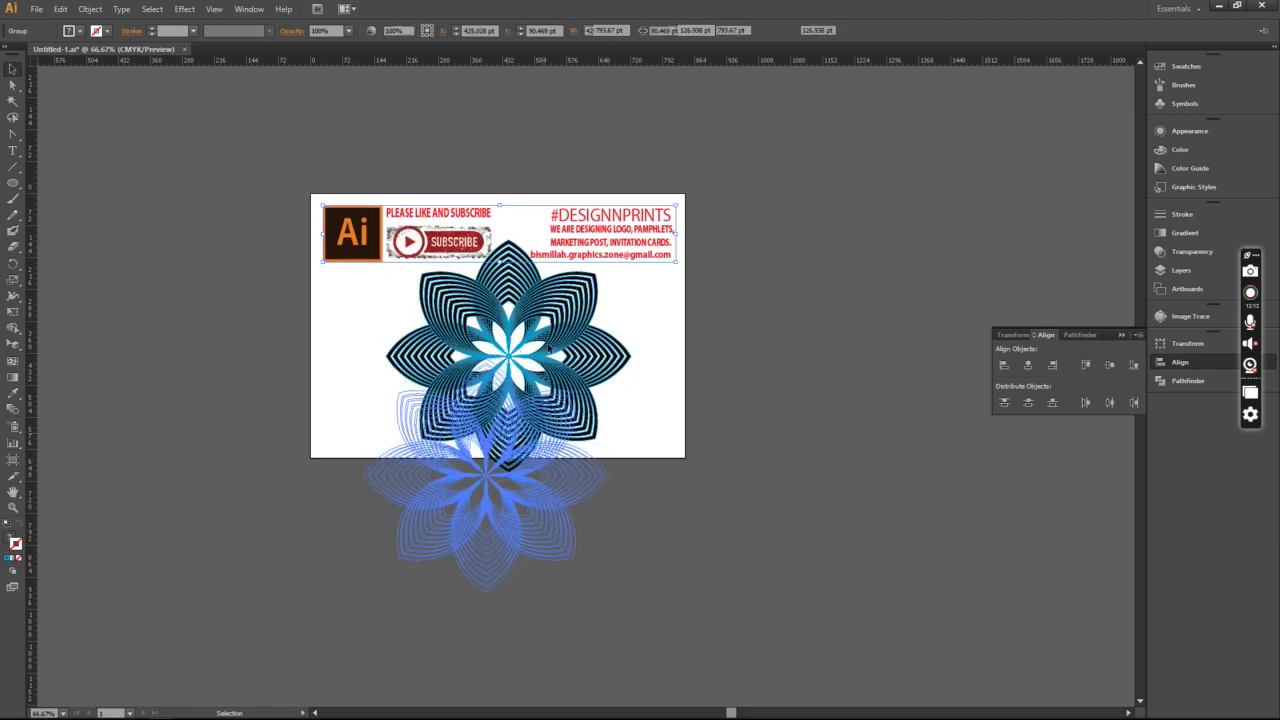
{"action": "left_click", "coordinate": [672, 262]}
{"action": "mouse_move", "coordinate": [674, 263]}
{"action": "left_mouse_down"}
{"action": "mouse_move", "coordinate": [577, 245]}
{"action": "mouse_move", "coordinate": [571, 225]}
{"action": "mouse_move", "coordinate": [666, 224]}
{"action": "left_mouse_up"}
{"action": "left_click", "coordinate": [730, 257]}
Bring the flower back onto the artboard and fine-tune it centred beneath the header
{"action": "left_click_drag", "start_coordinate": [585, 507], "coordinate": [604, 385]}
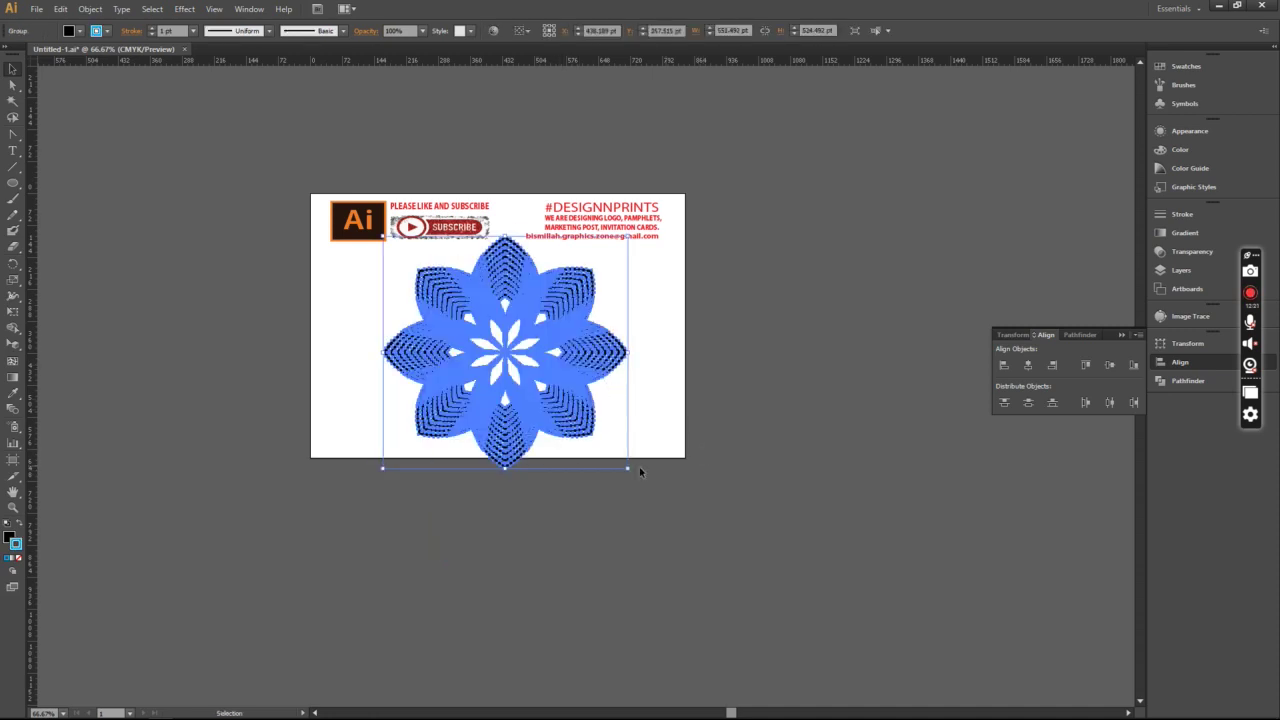
{"action": "left_click_drag", "start_coordinate": [562, 412], "coordinate": [562, 404]}
{"action": "left_click_drag", "start_coordinate": [629, 460], "coordinate": [621, 453]}
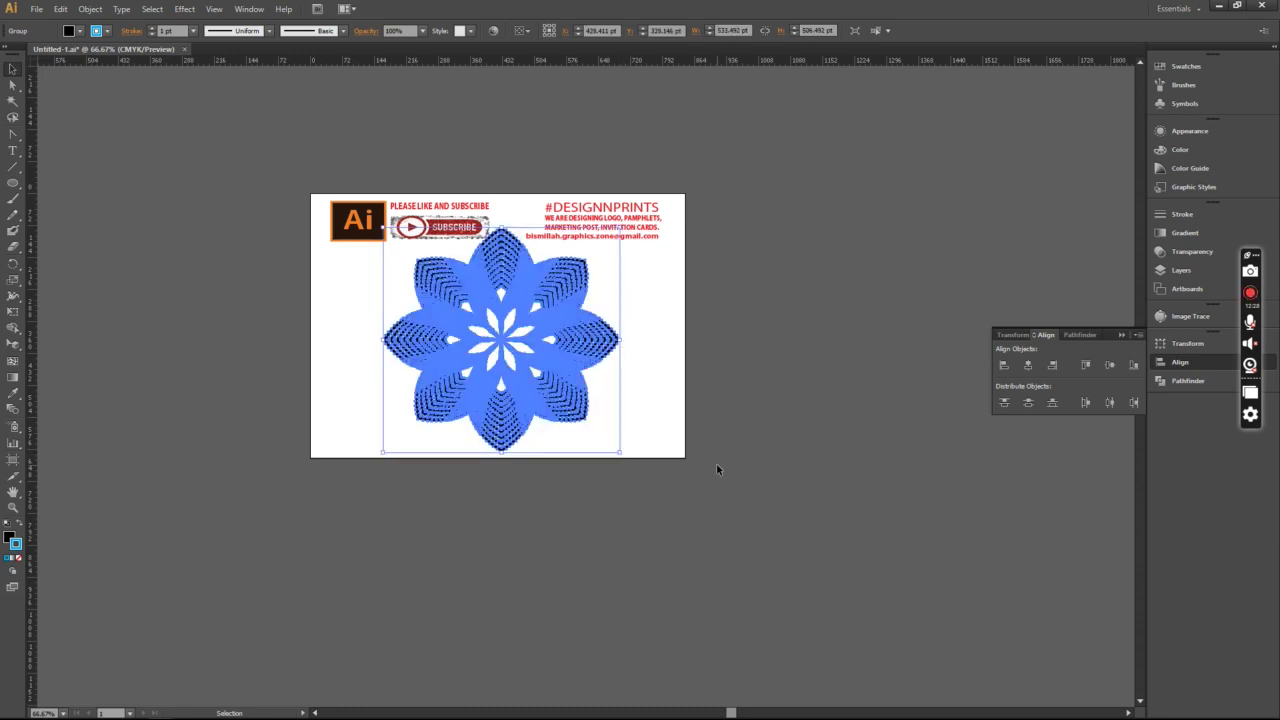
{"action": "left_click_drag", "start_coordinate": [554, 346], "coordinate": [556, 352]}
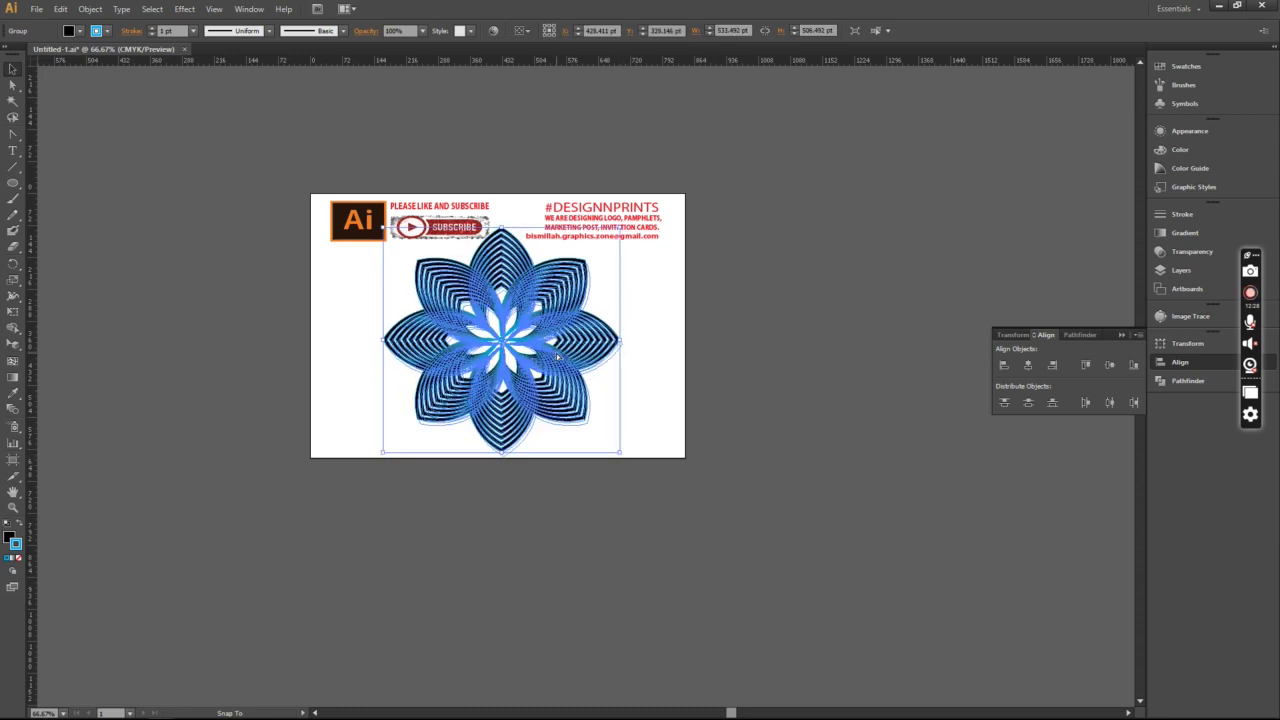
{"action": "left_click", "coordinate": [730, 383]}
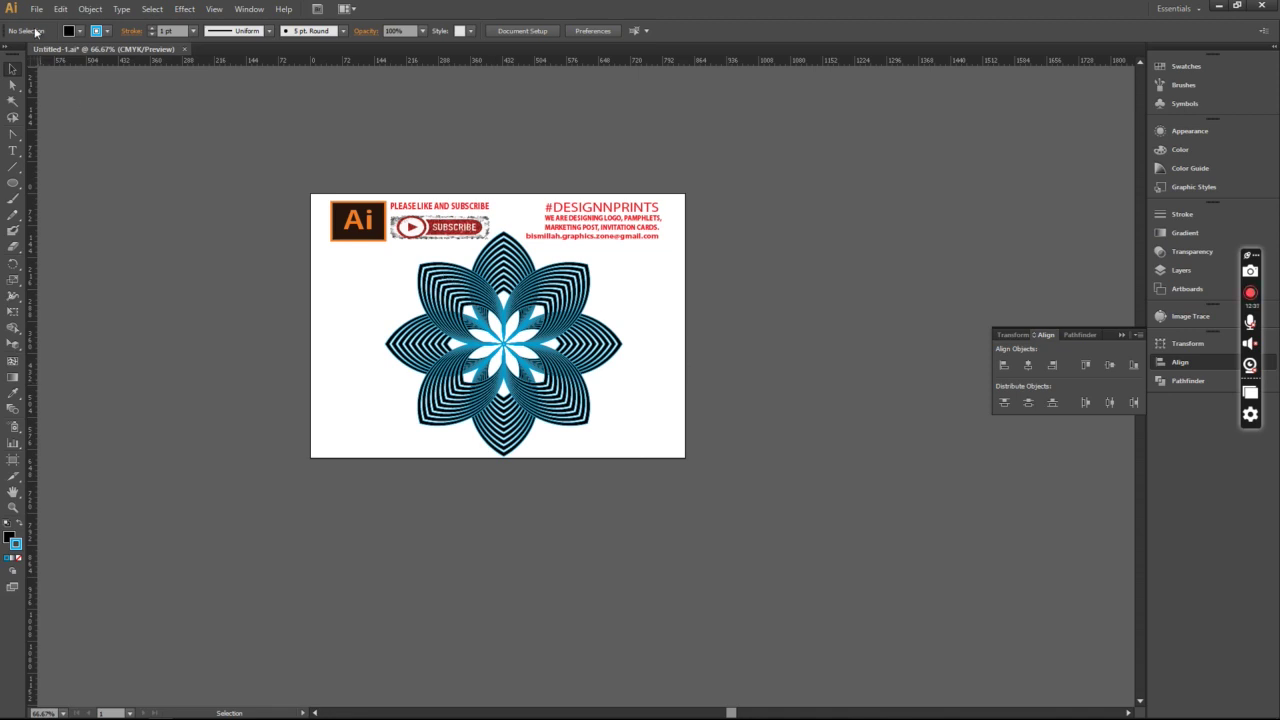